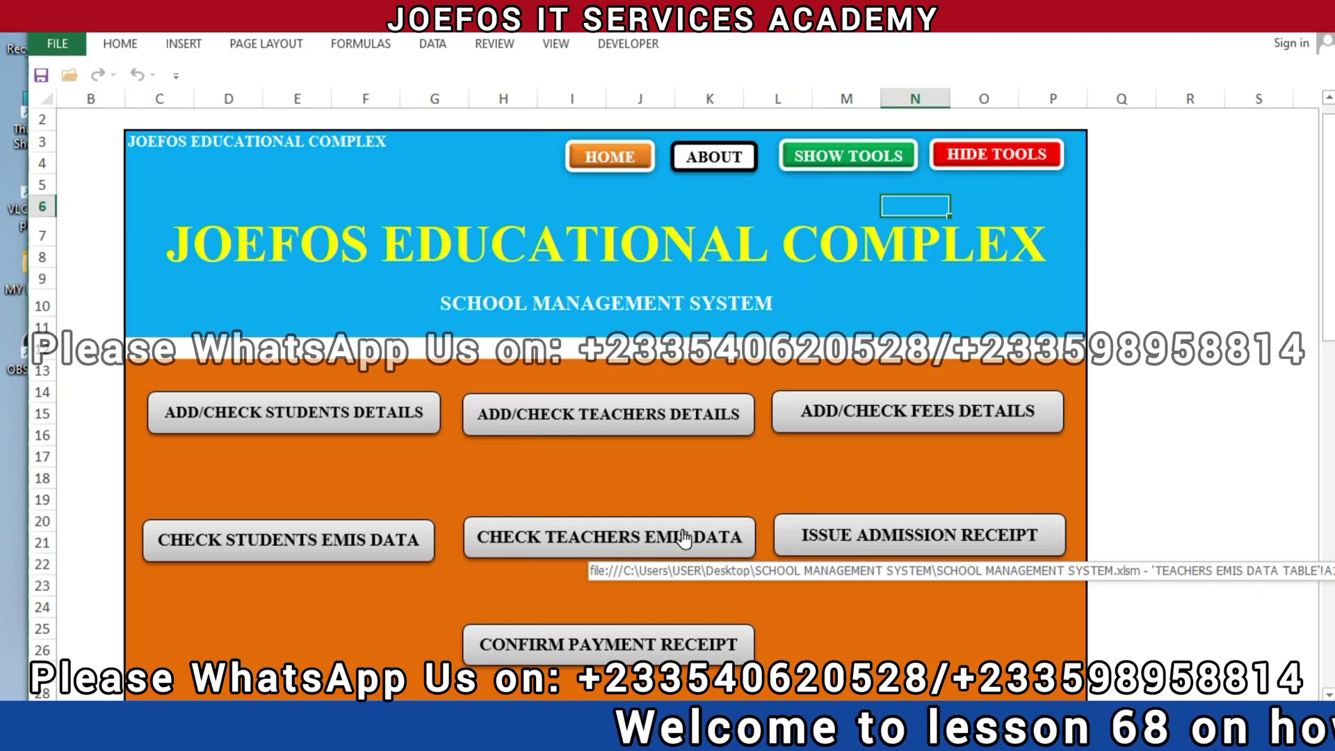
# - Open the Teachers EMIS Data table sheet with the dashboard's CHECK TEACHERS EMIS DATA button
pyautogui.click(685, 538)
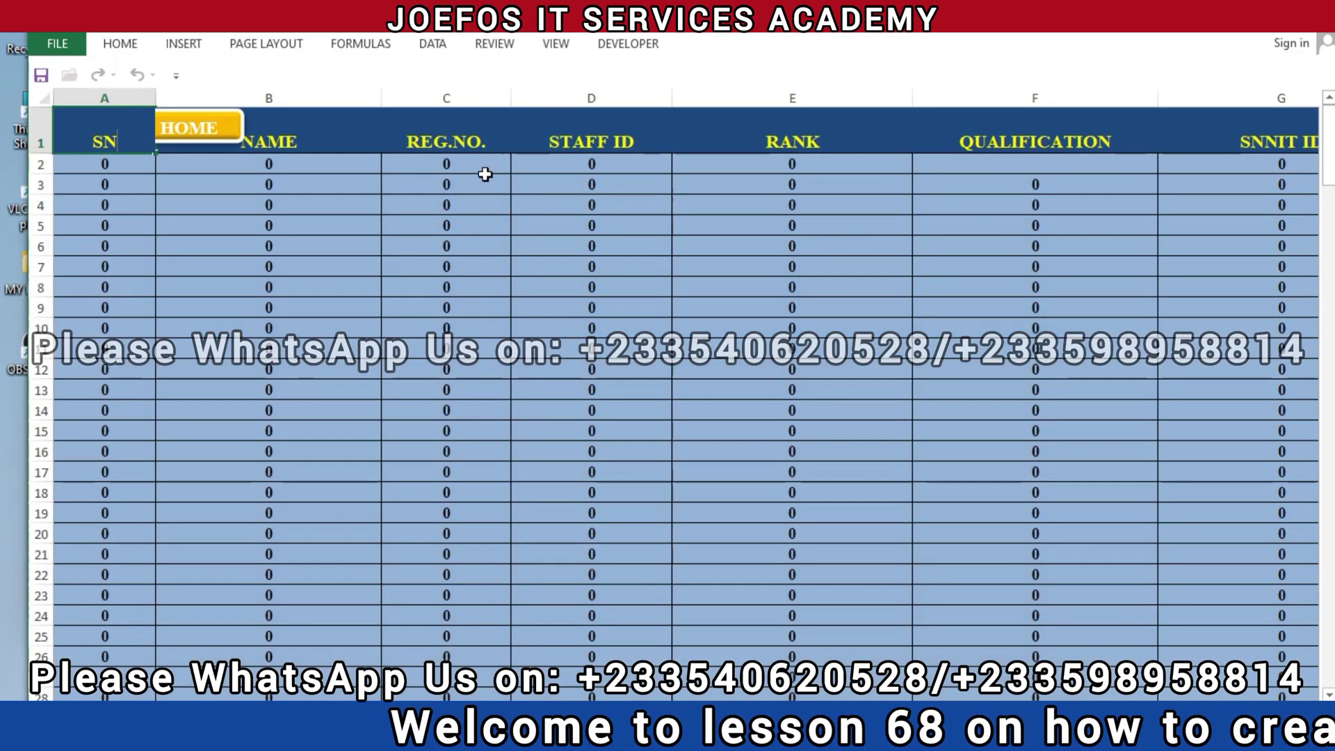
pyautogui.click(547, 328)
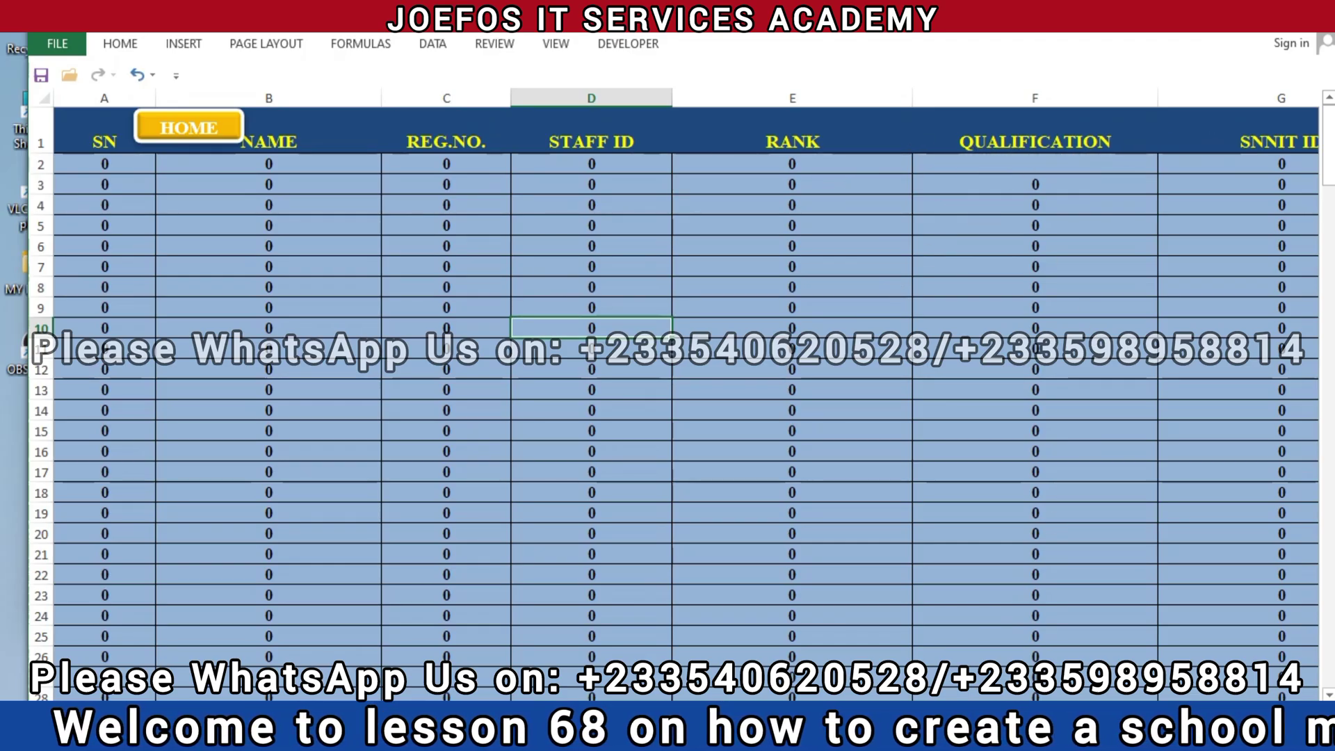
pyautogui.hscroll(5, 685, 380)
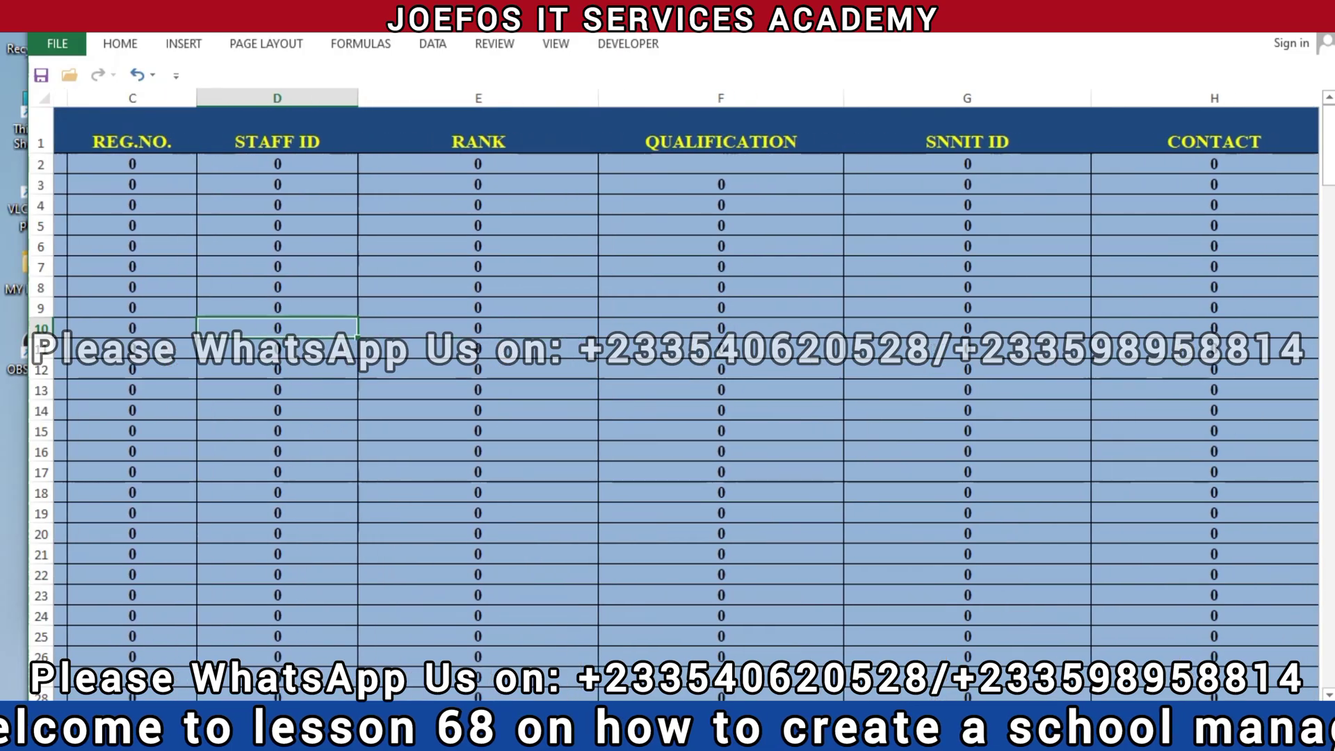
pyautogui.hscroll(3, 685, 380)
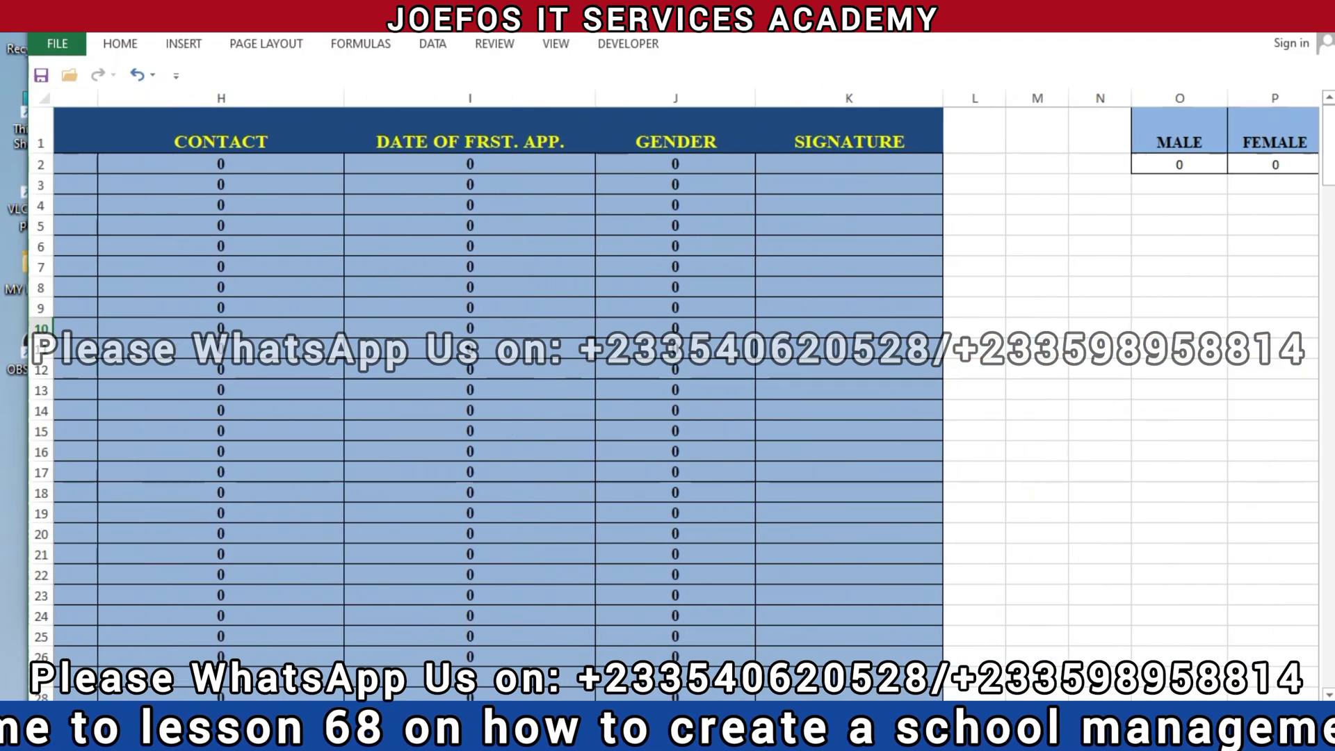
pyautogui.hscroll(-8, 685, 380)
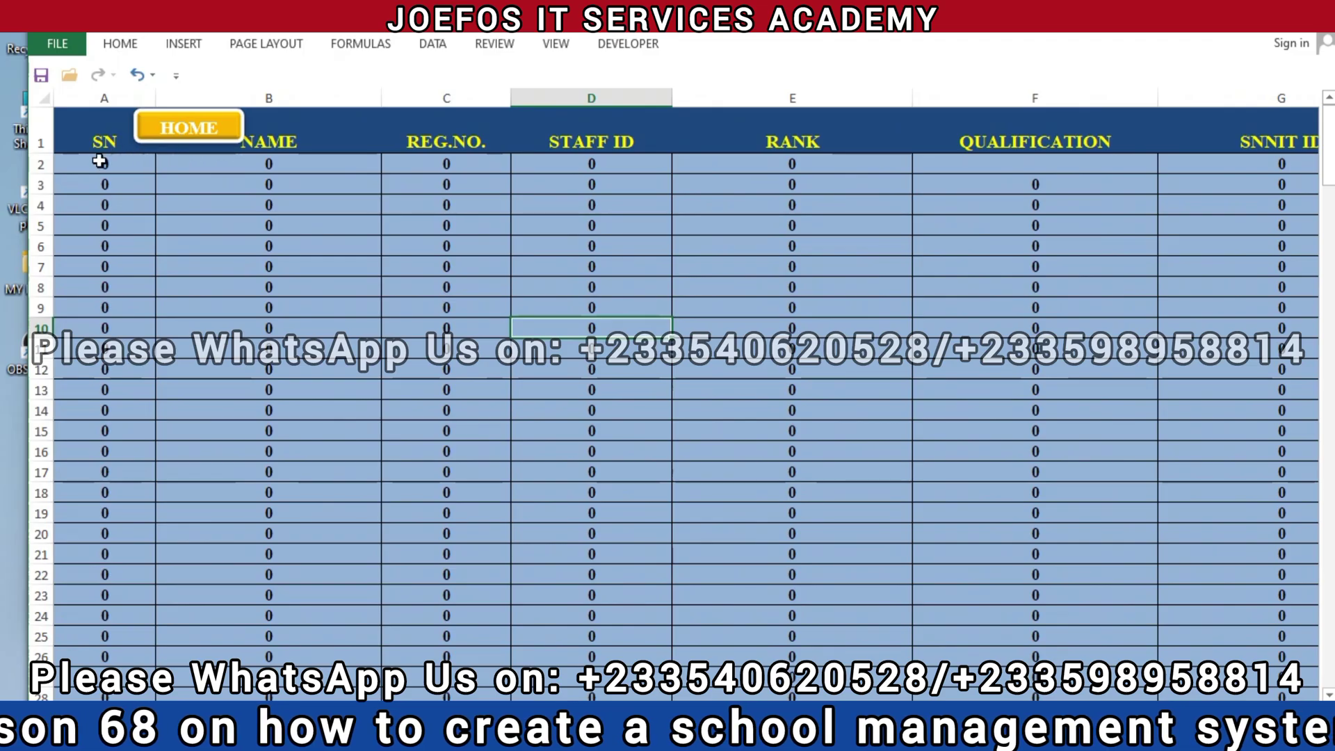
# - Select the teacher records A2:K199 and scroll back to the top of the table
pyautogui.moveTo(80, 161)
pyautogui.mouseDown()
pyautogui.moveTo(713, 264)
pyautogui.moveTo(1221, 461)
pyautogui.moveTo(1317, 587)
pyautogui.moveTo(953, 570)
pyautogui.moveTo(1332, 603)
pyautogui.moveTo(313, 632)
pyautogui.moveTo(421, 614)
pyautogui.moveTo(215, 646)
pyautogui.moveTo(401, 666)
pyautogui.moveTo(285, 664)
pyautogui.mouseUp()
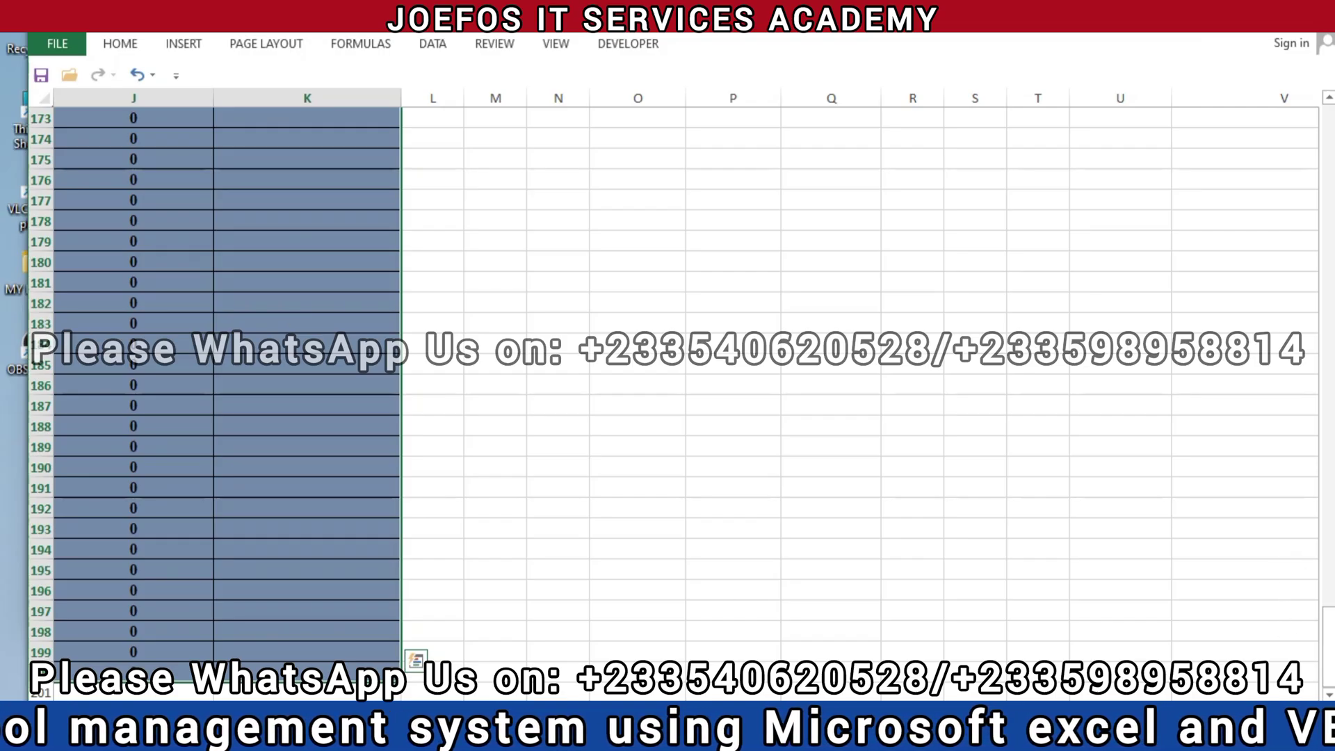
pyautogui.hotkey('ctrl', 'shift', 'Left')
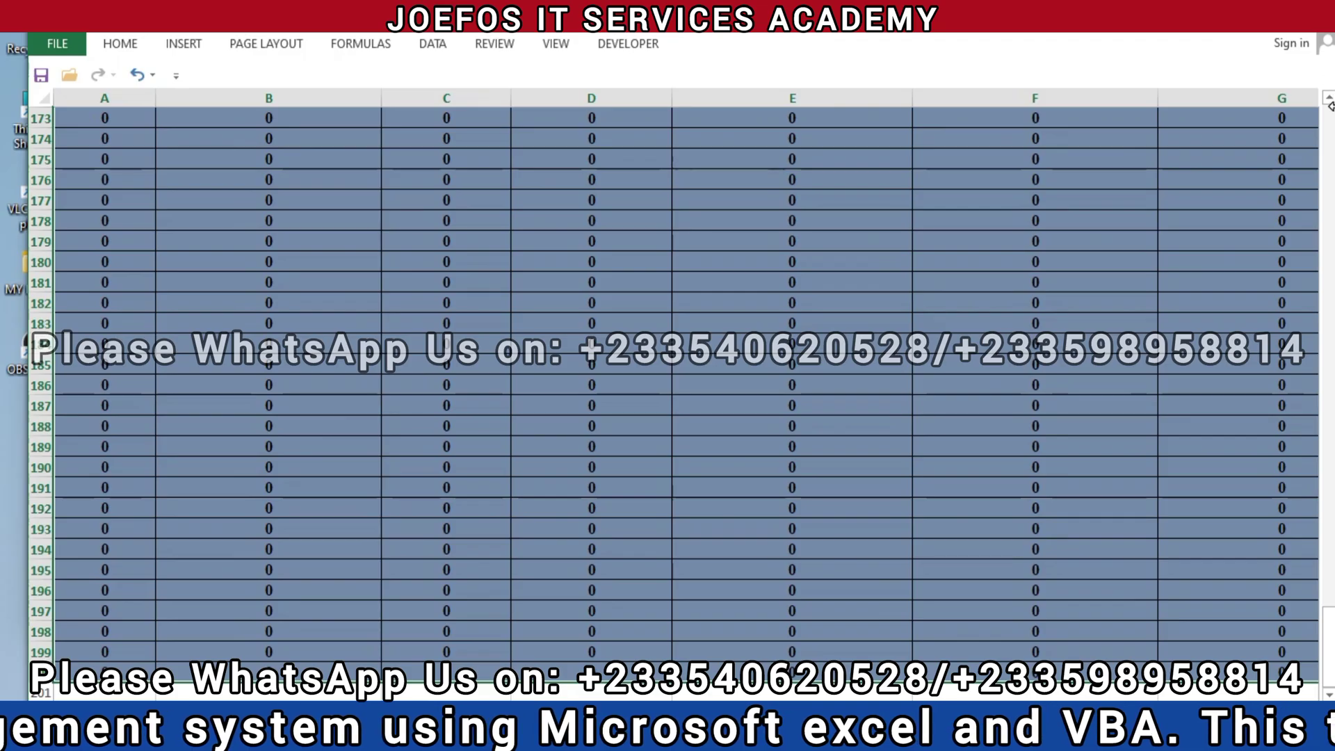
pyautogui.scroll(3, 1327, 105)
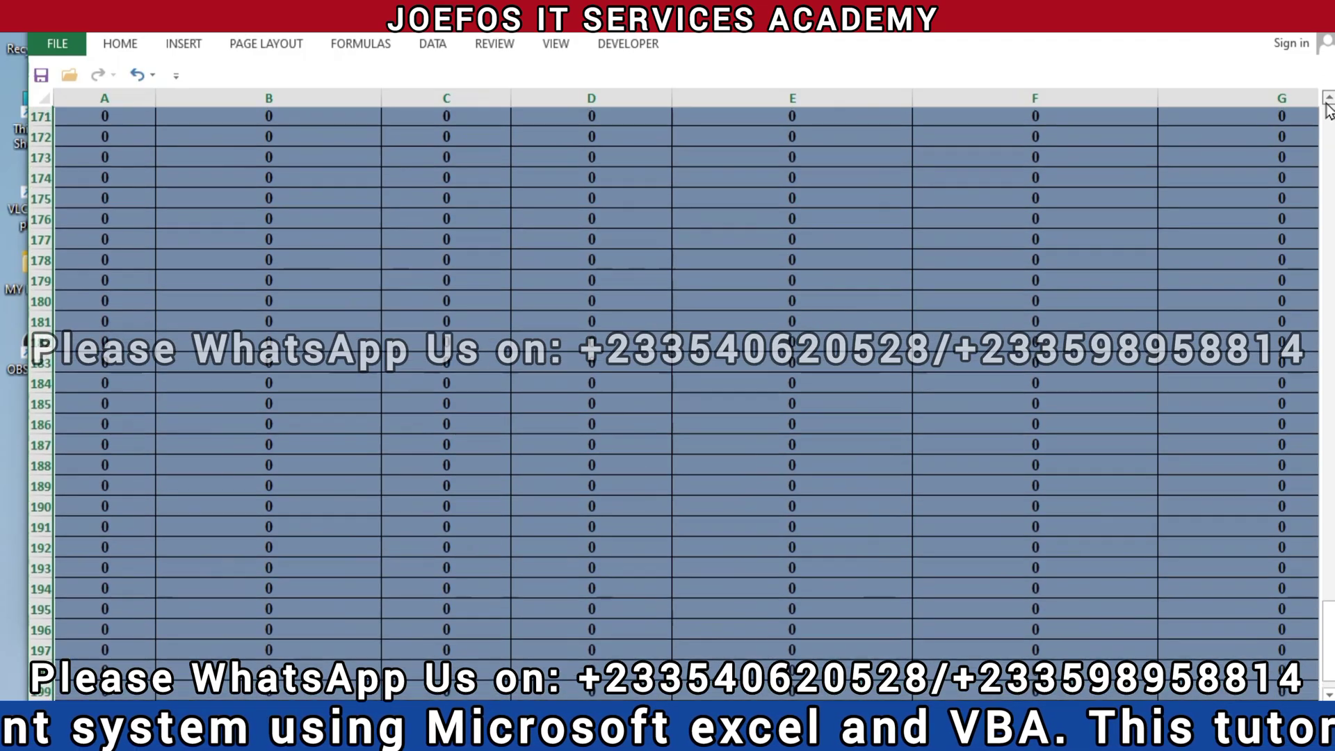
pyautogui.scroll(5, 1327, 108)
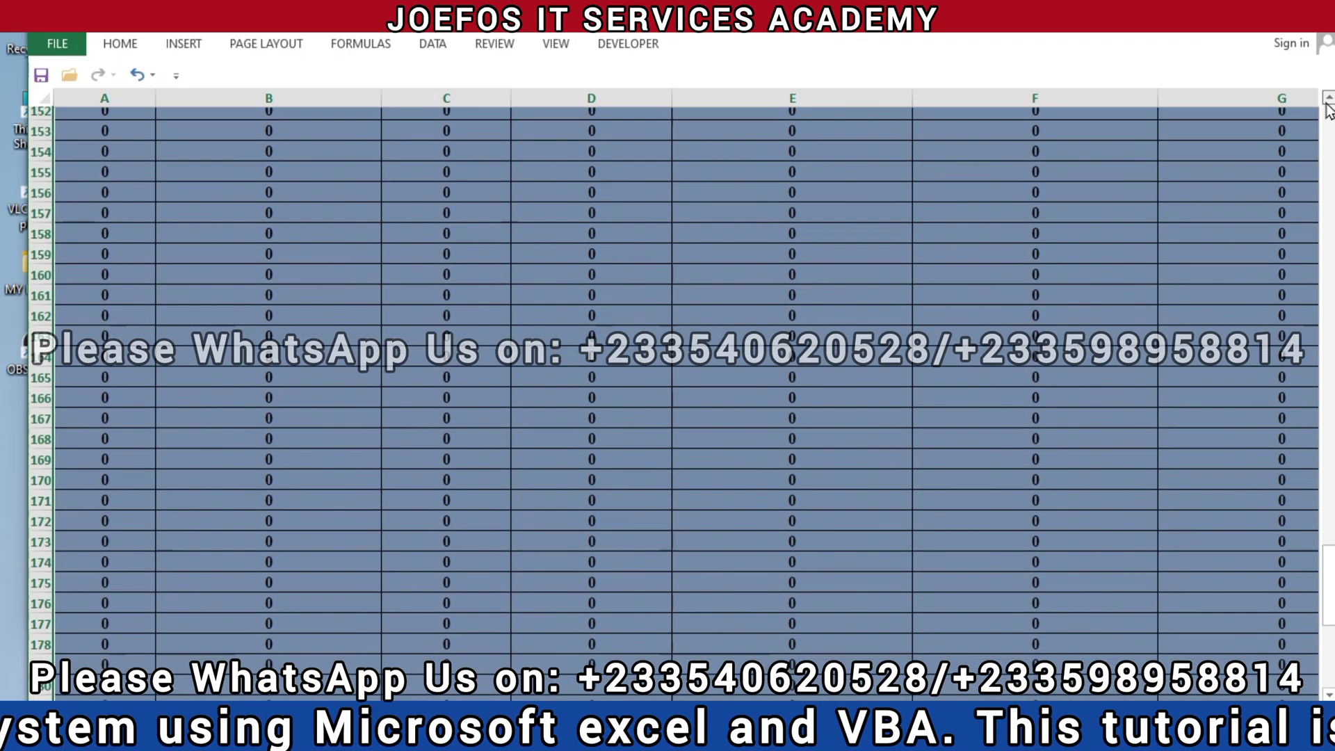
pyautogui.scroll(10, 1328, 108)
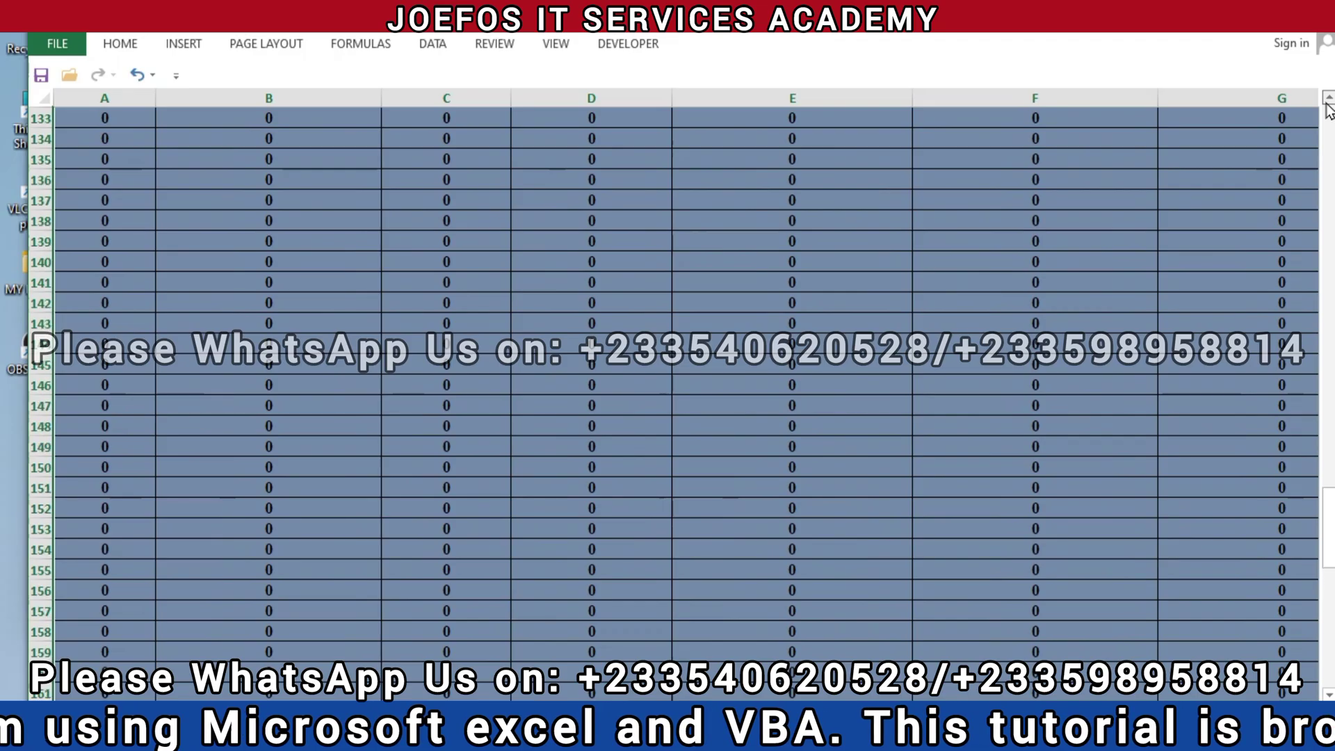
pyautogui.scroll(5, 1328, 108)
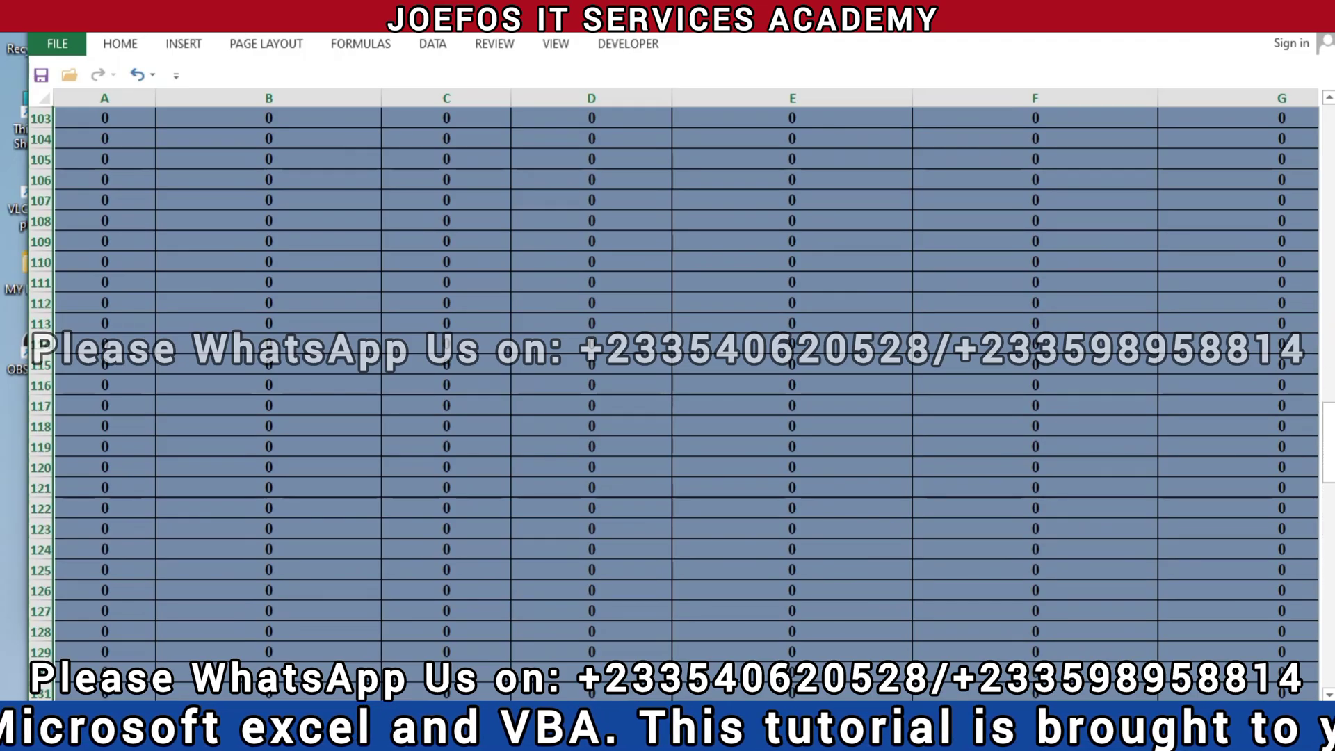
pyautogui.moveTo(1324, 452); pyautogui.dragTo(1330, 140)
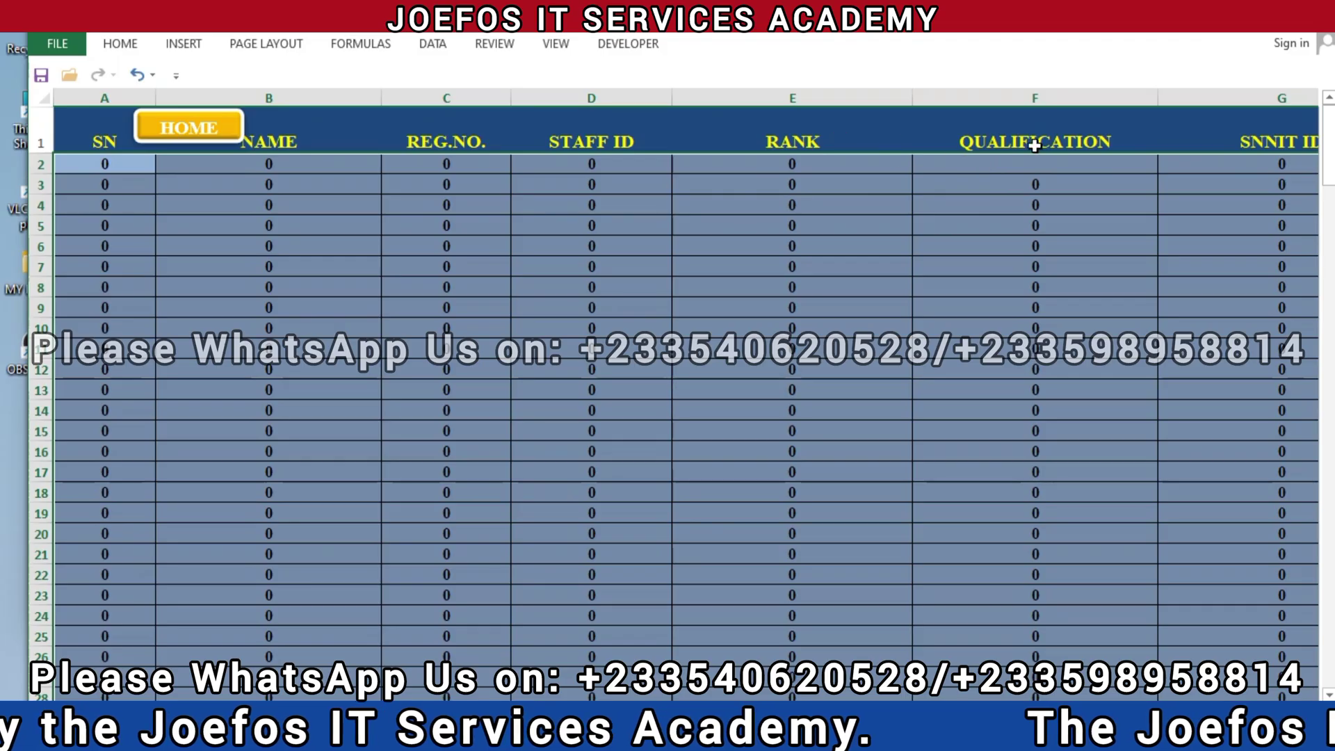
pyautogui.click(114, 44)
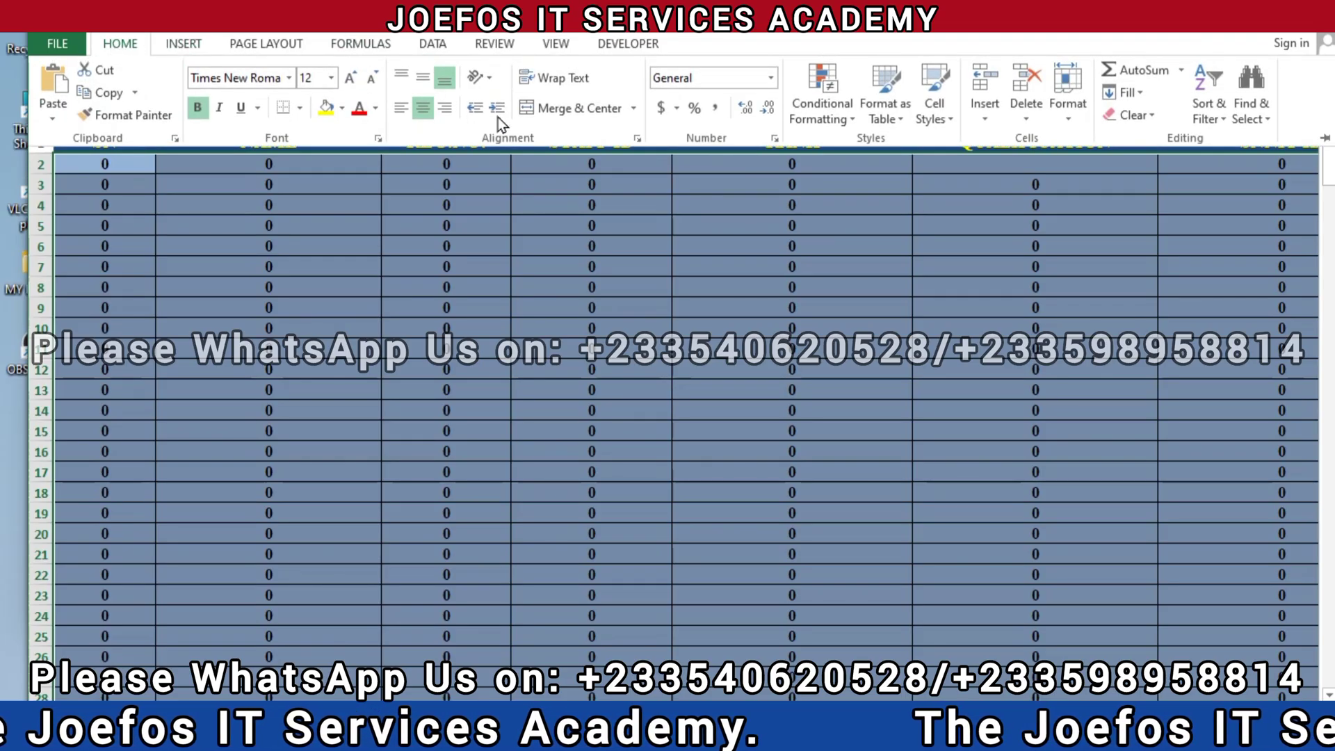
# - Start a new conditional formatting rule of type 'Use a formula to determine which cells to format'
pyautogui.click(815, 107)
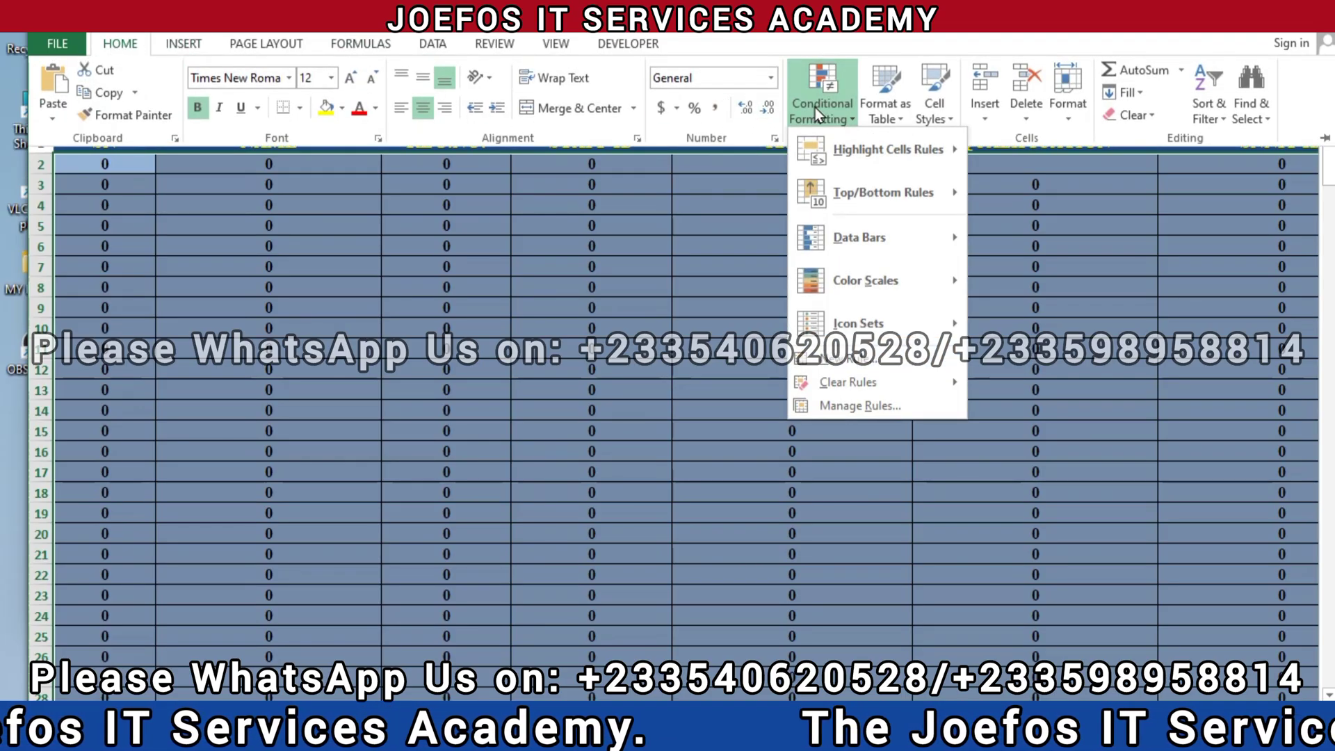
pyautogui.click(829, 360)
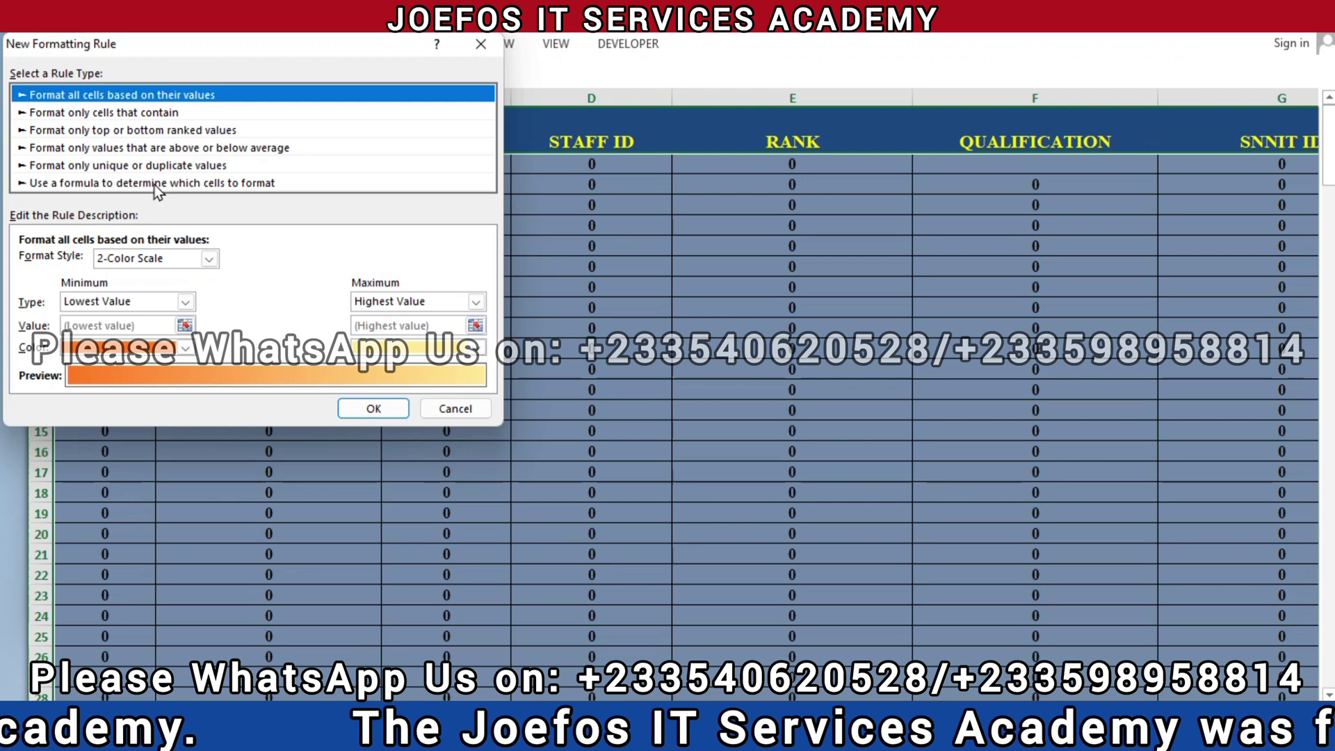
pyautogui.click(227, 182)
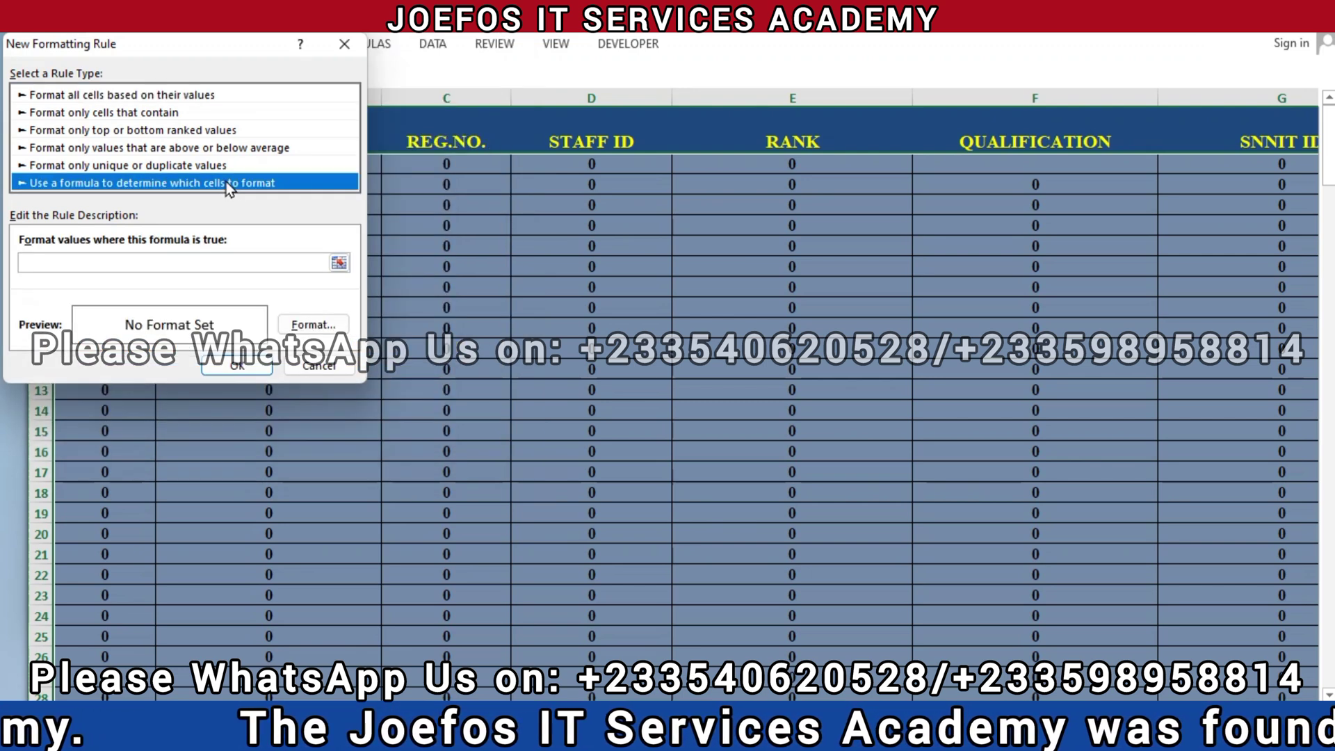
# - Enter the rule formula =$F2="No more in school"
pyautogui.click(116, 262)
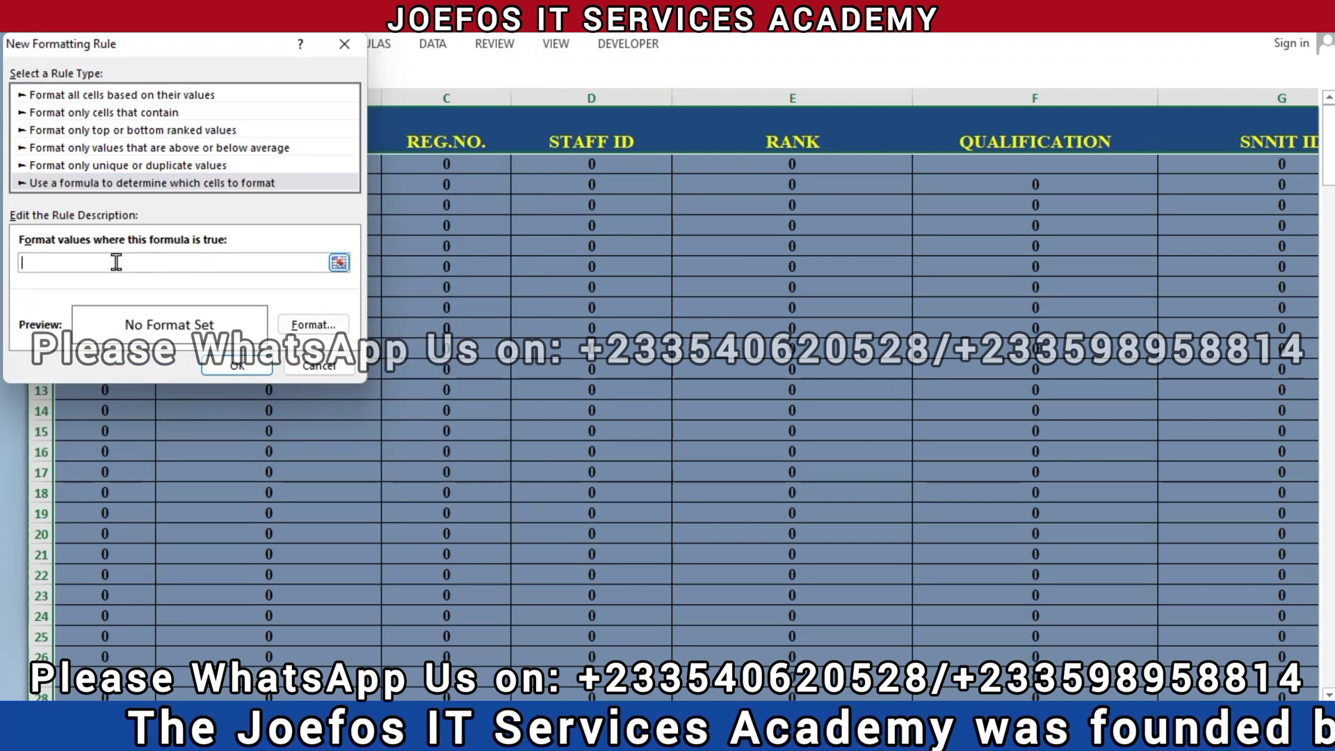
pyautogui.write('=')
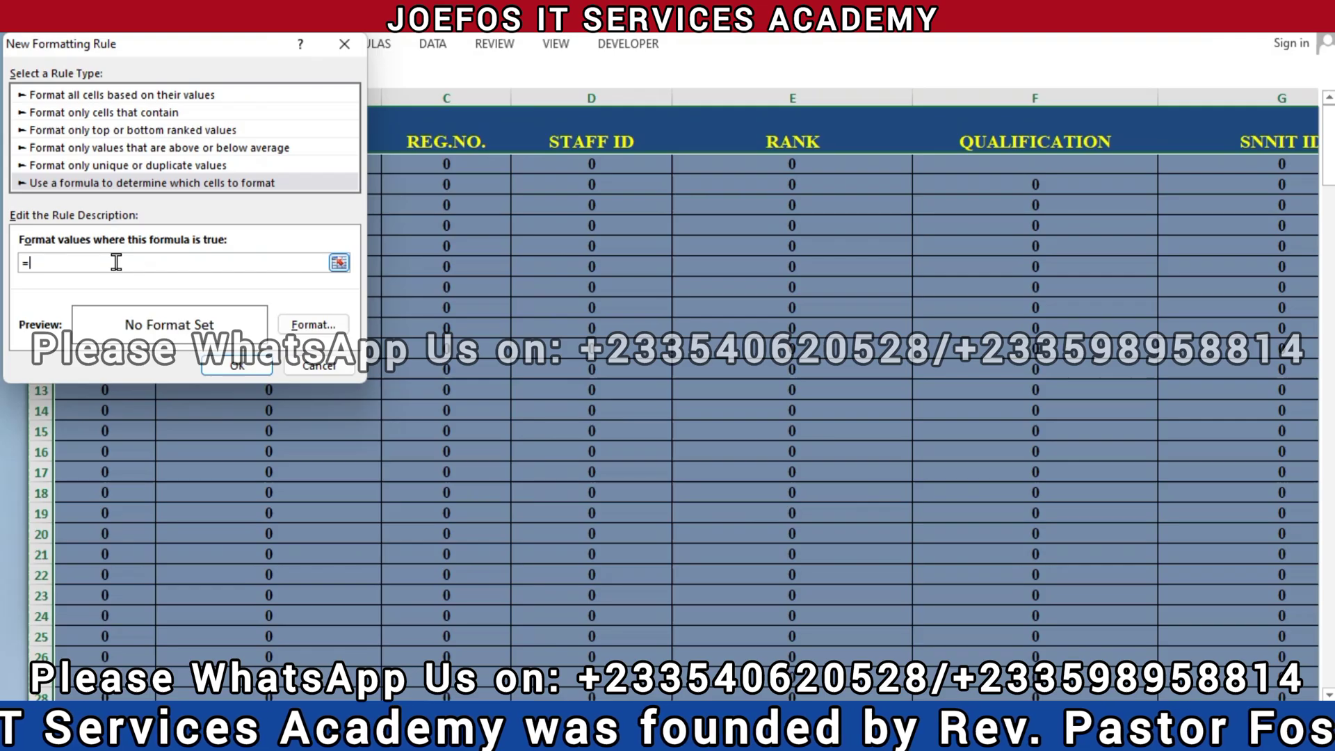
pyautogui.write('$')
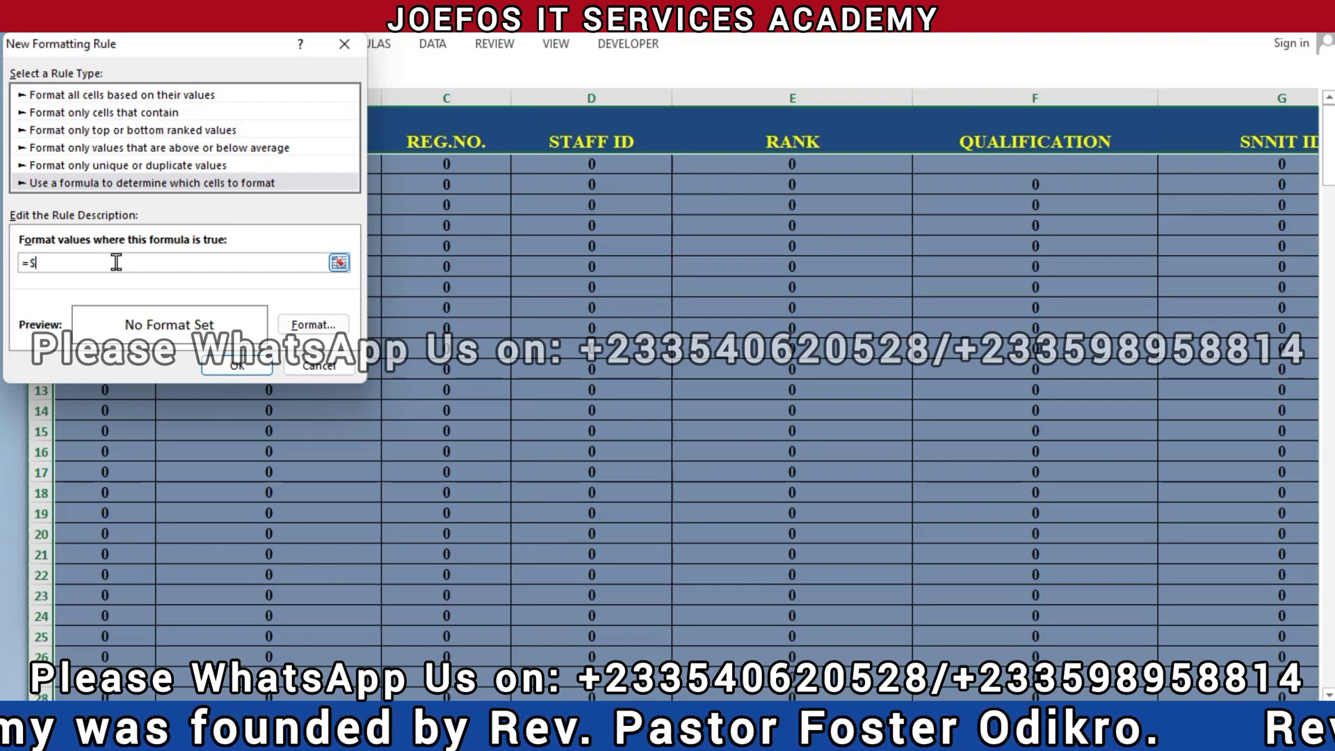
pyautogui.write('f')
pyautogui.press('BackSpace')
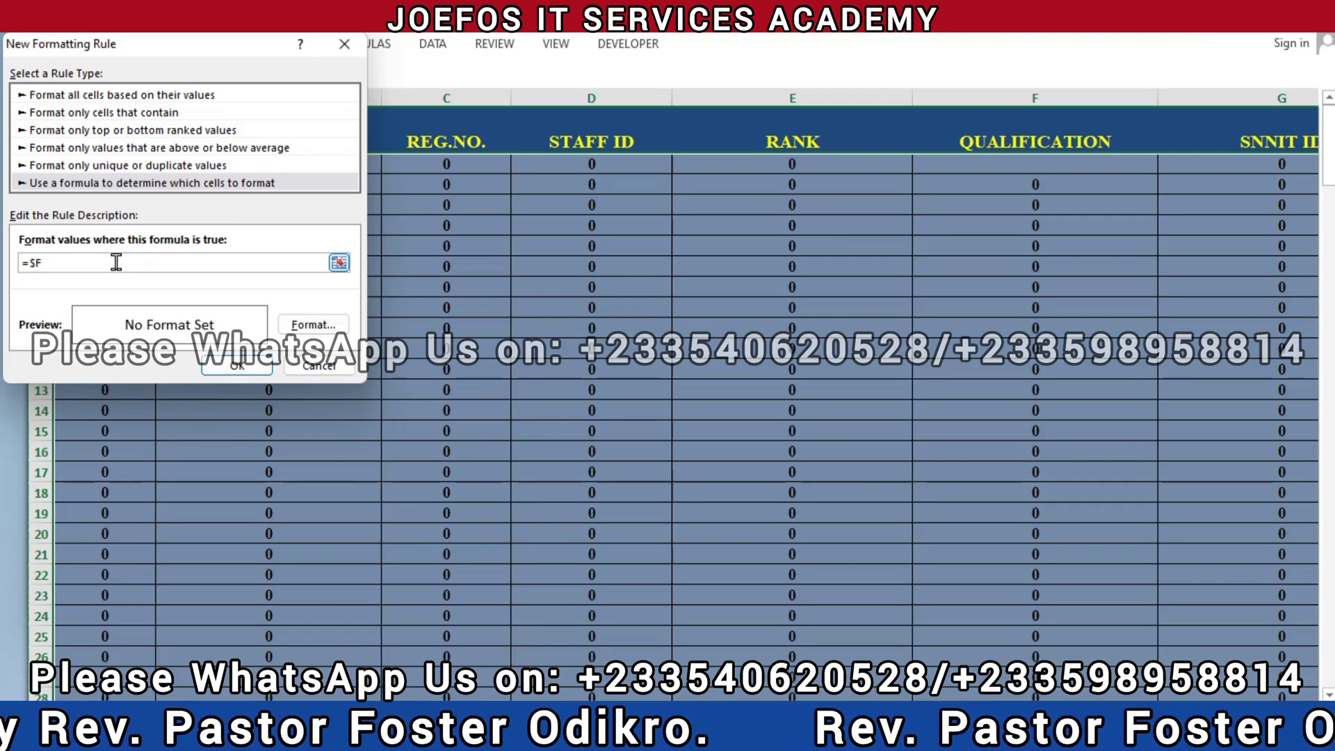
pyautogui.write('F2=')
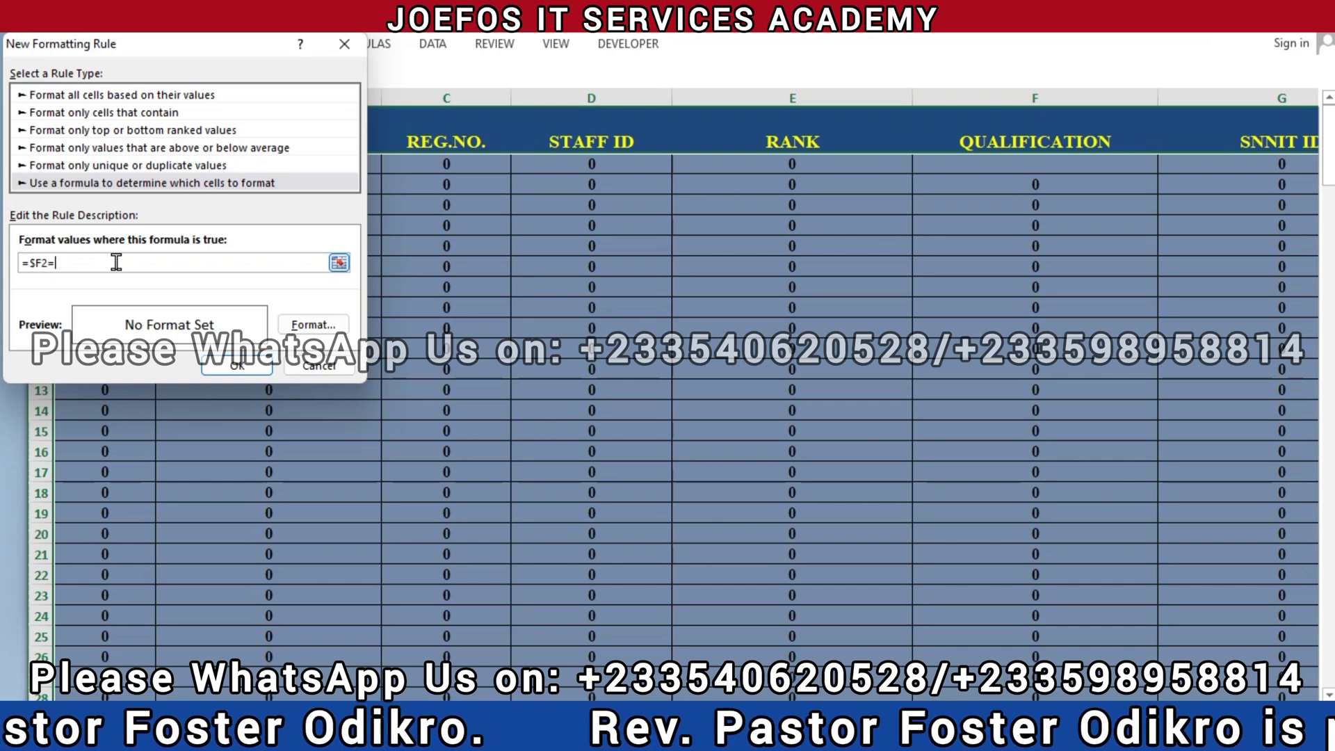
pyautogui.write('"')
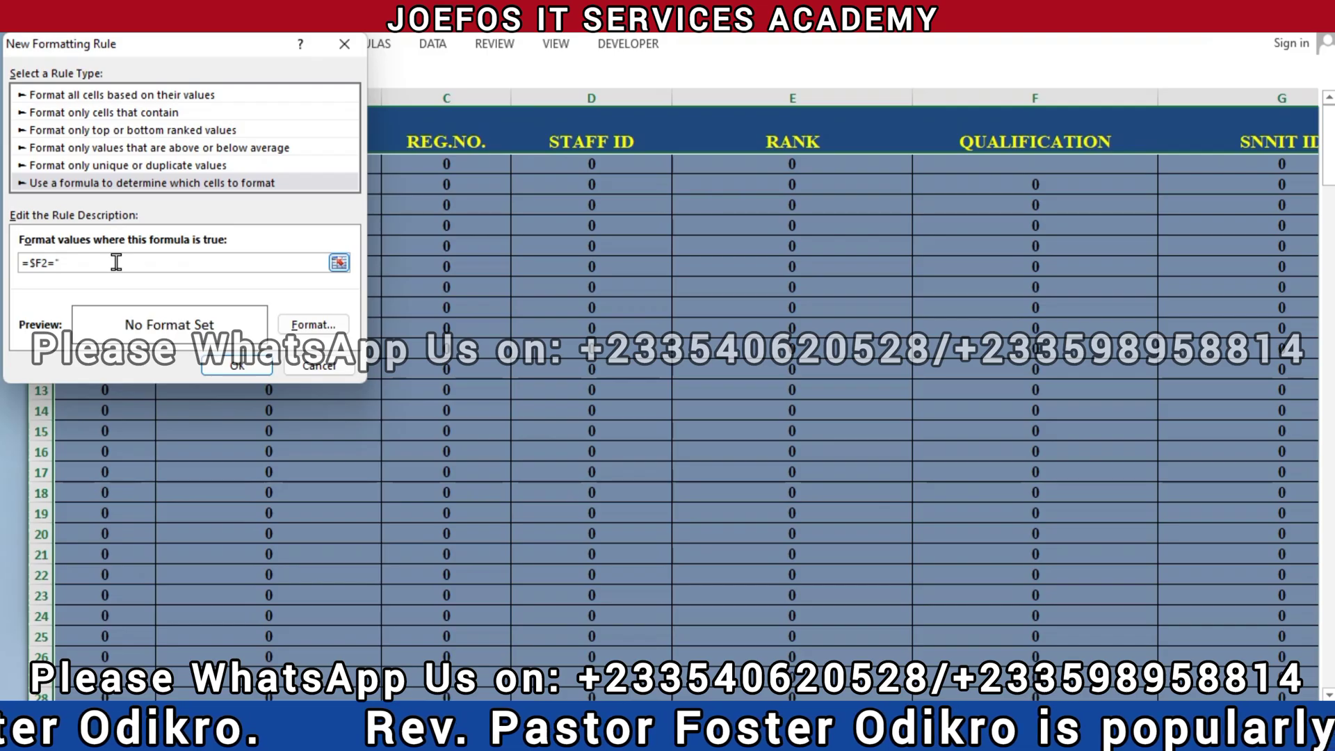
pyautogui.write('n')
pyautogui.press('BackSpace')
pyautogui.write('No m')
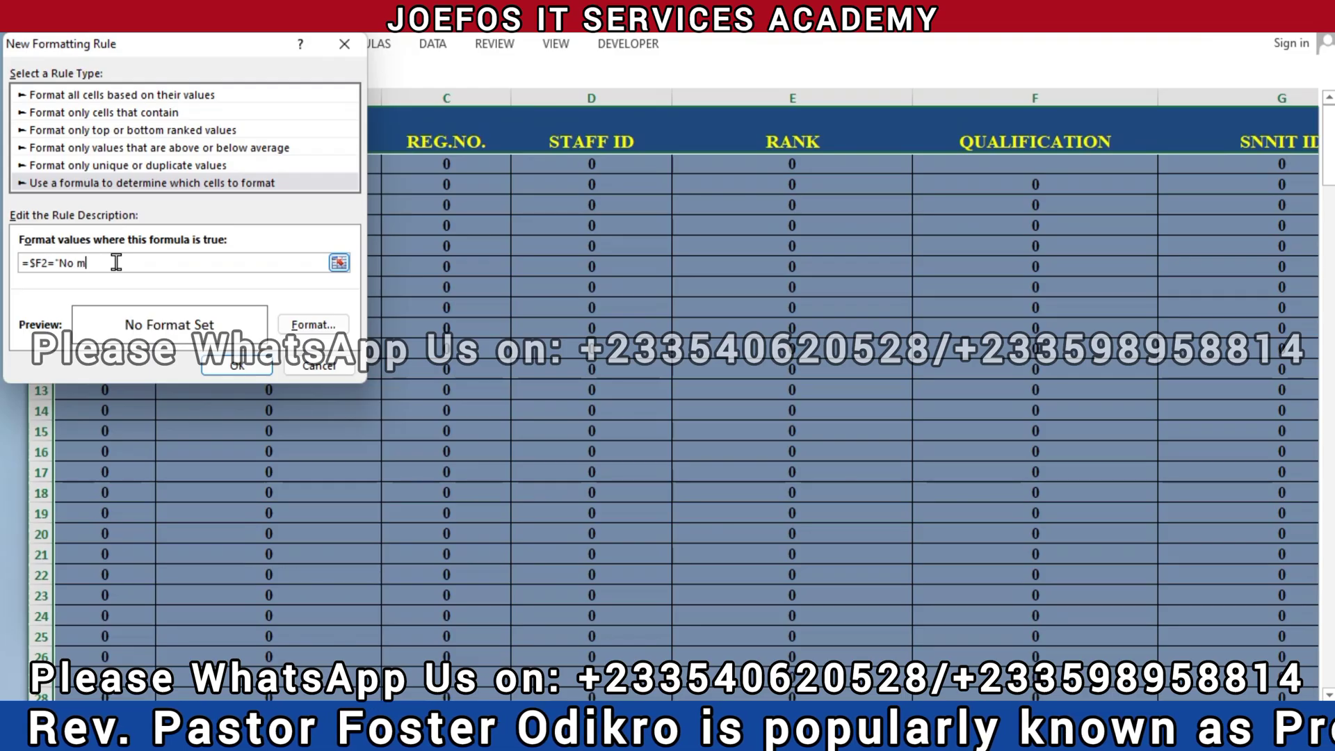
pyautogui.write('ore in school')
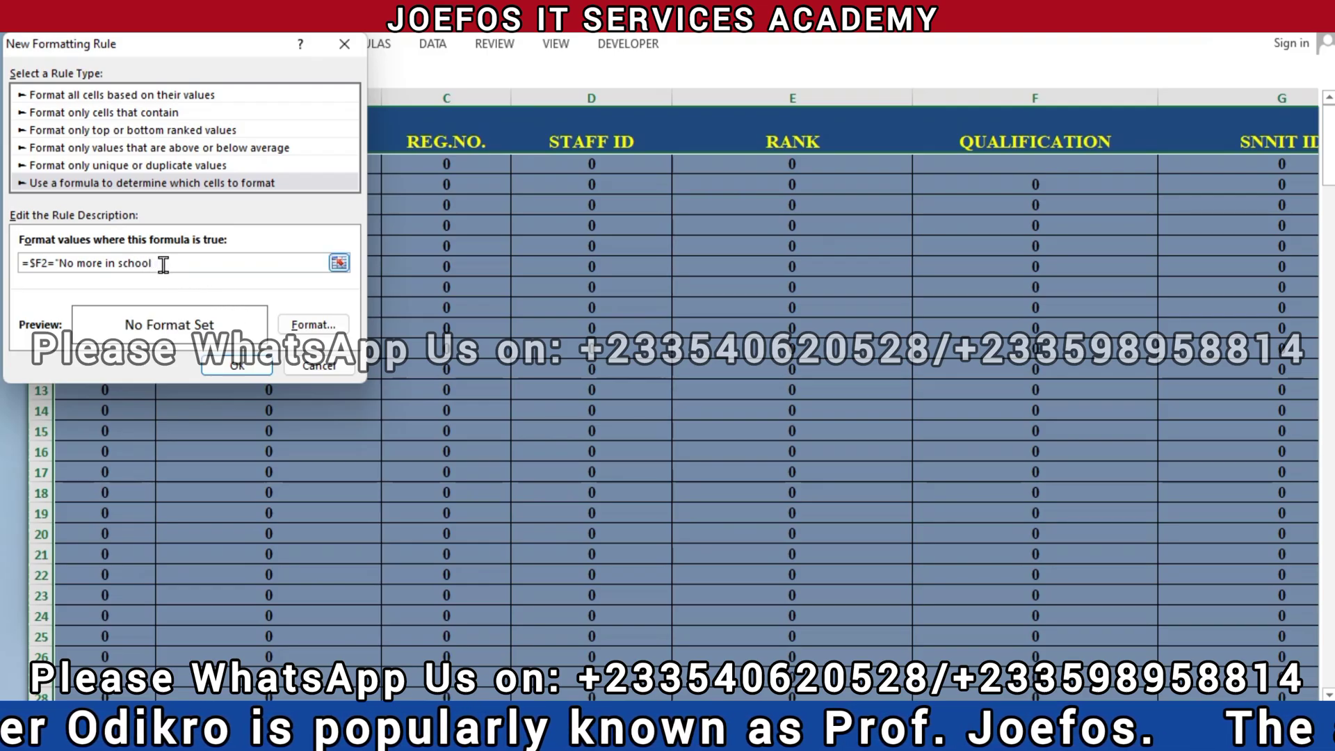
pyautogui.write('"')
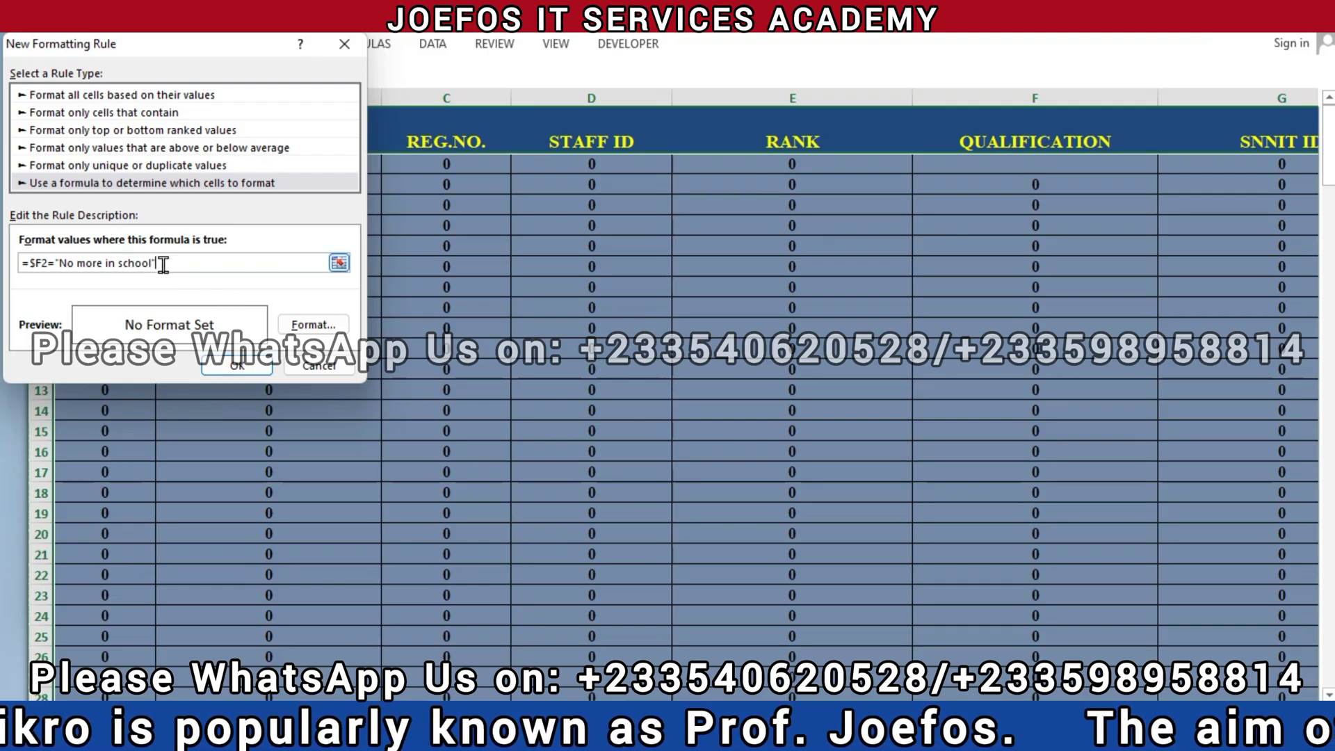
# - Format matching rows with black strikethrough text and red fill, and apply the rule
pyautogui.click(317, 325)
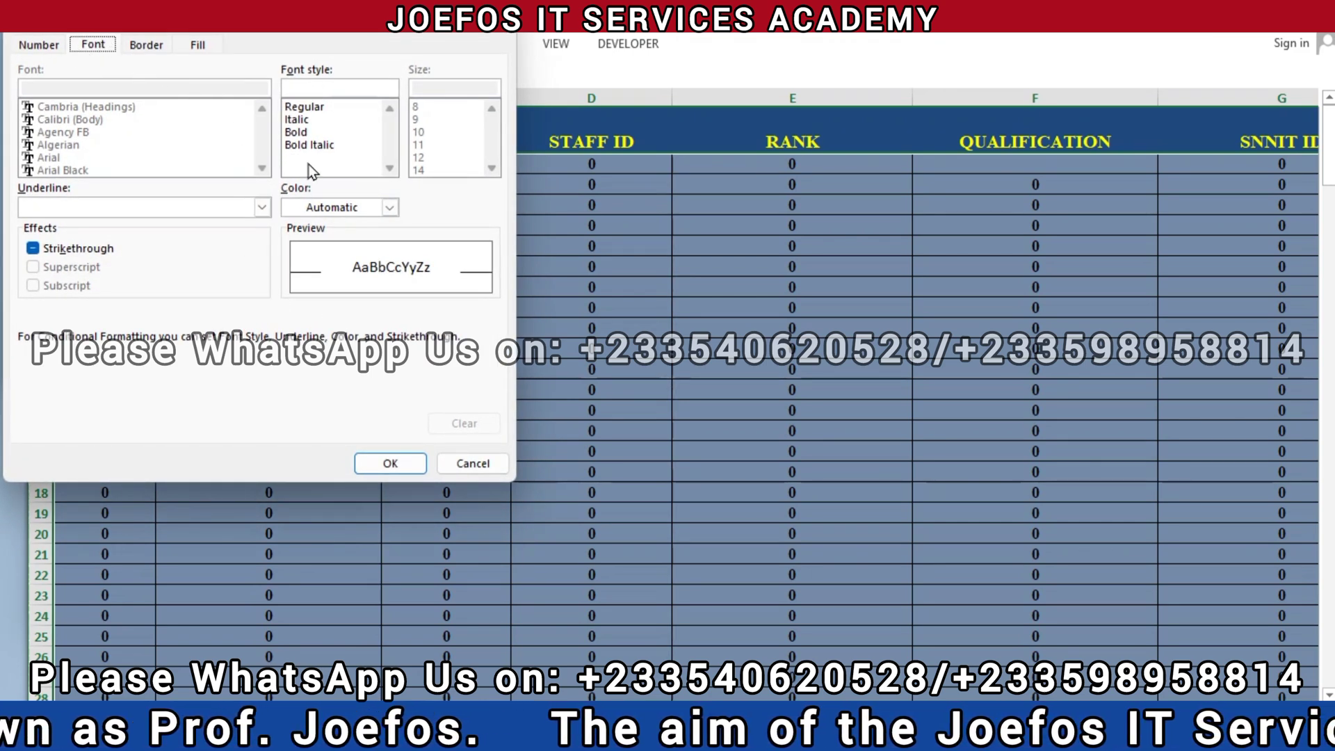
pyautogui.click(388, 208)
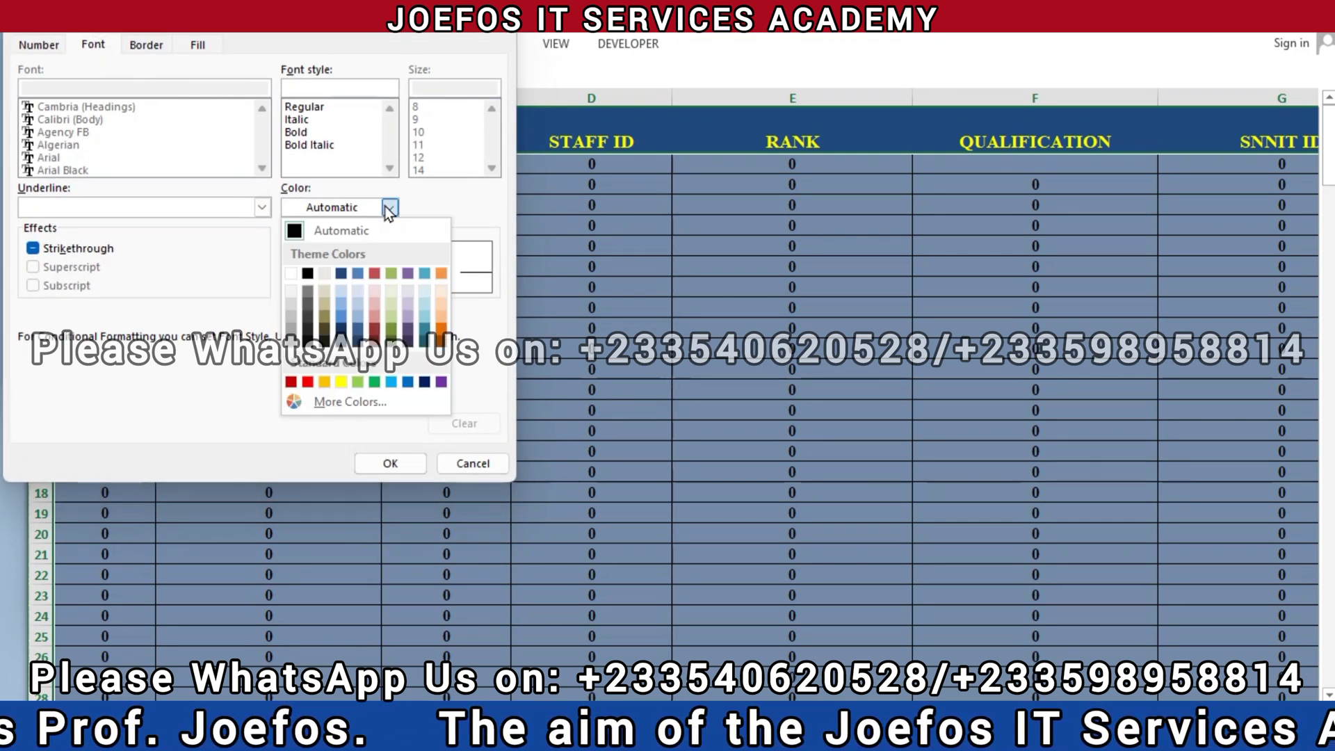
pyautogui.click(307, 274)
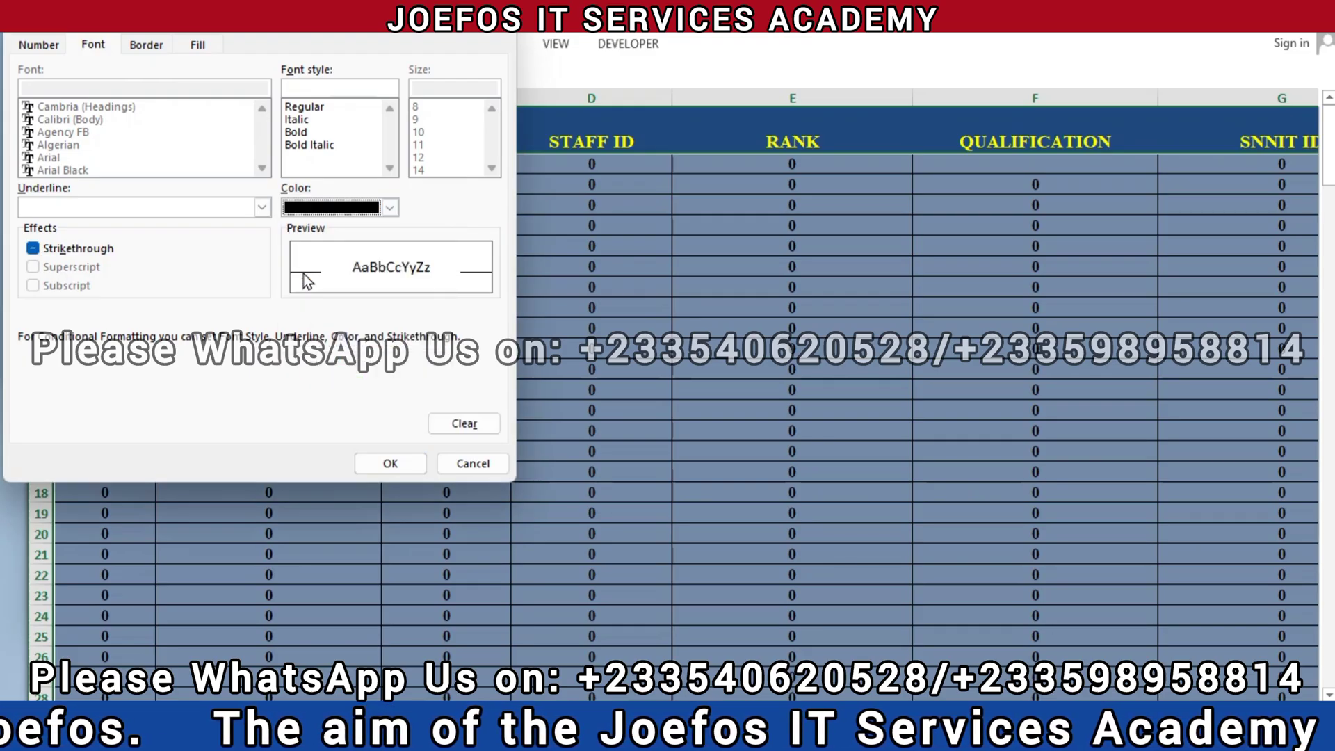
pyautogui.click(185, 44)
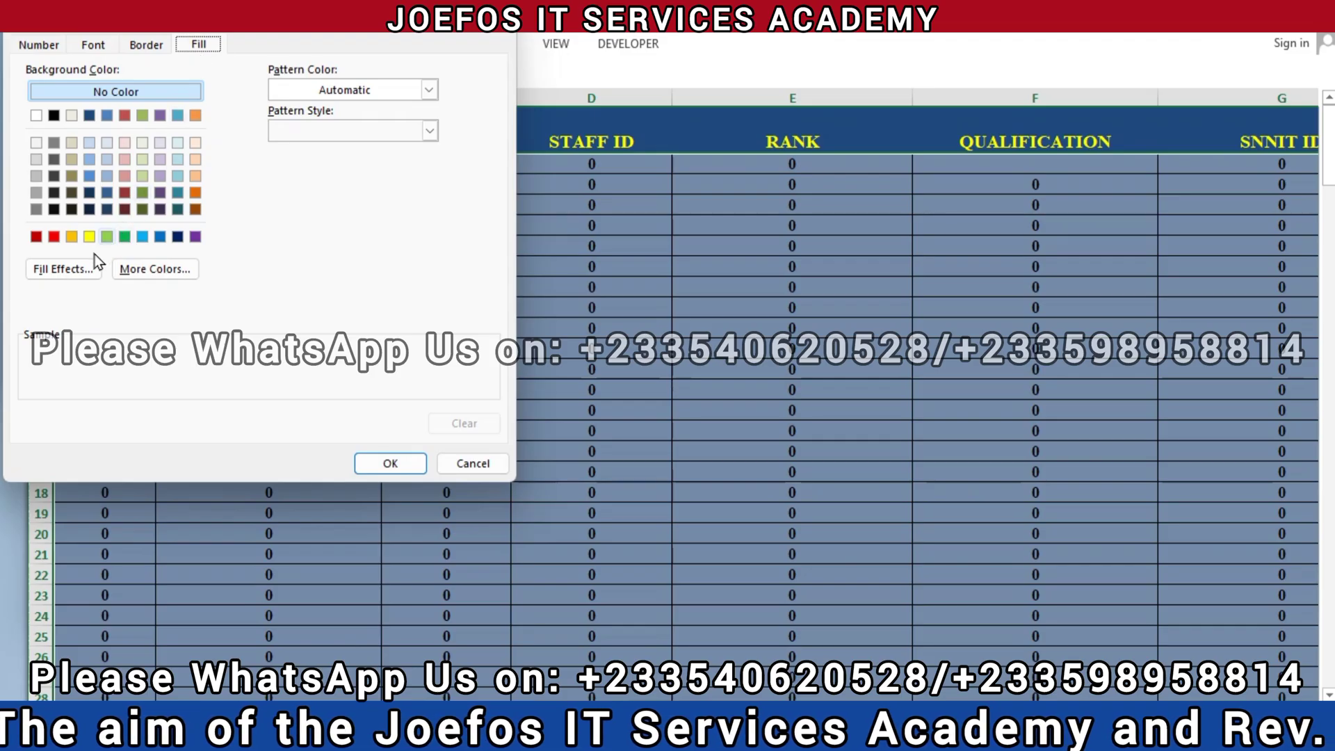
pyautogui.click(54, 238)
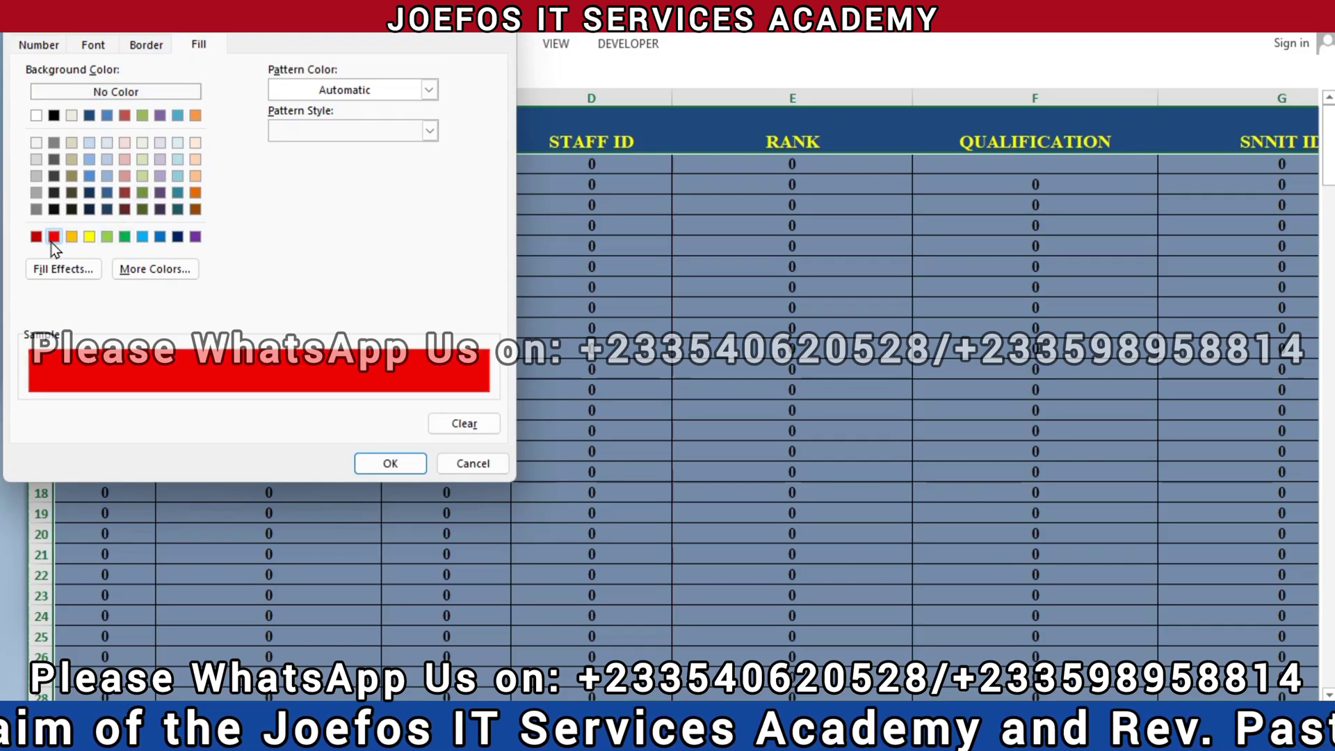
pyautogui.click(385, 463)
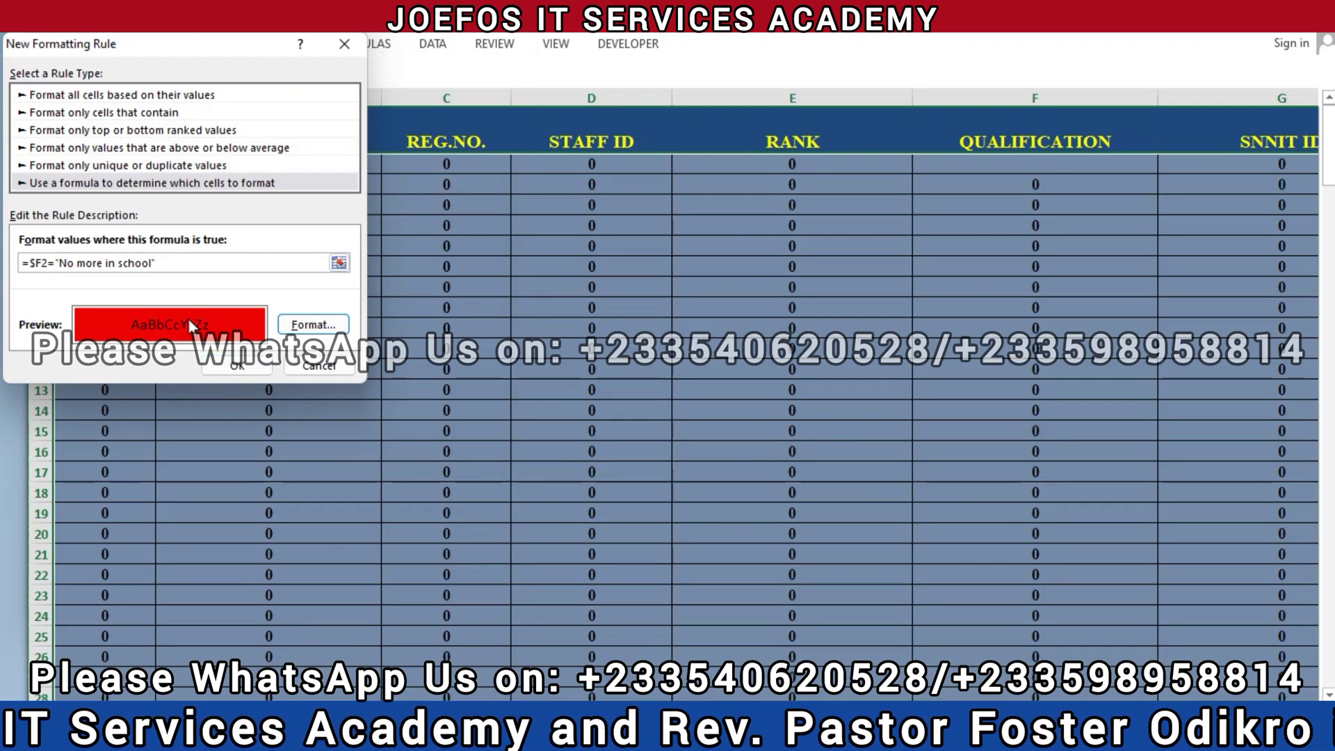
pyautogui.click(224, 364)
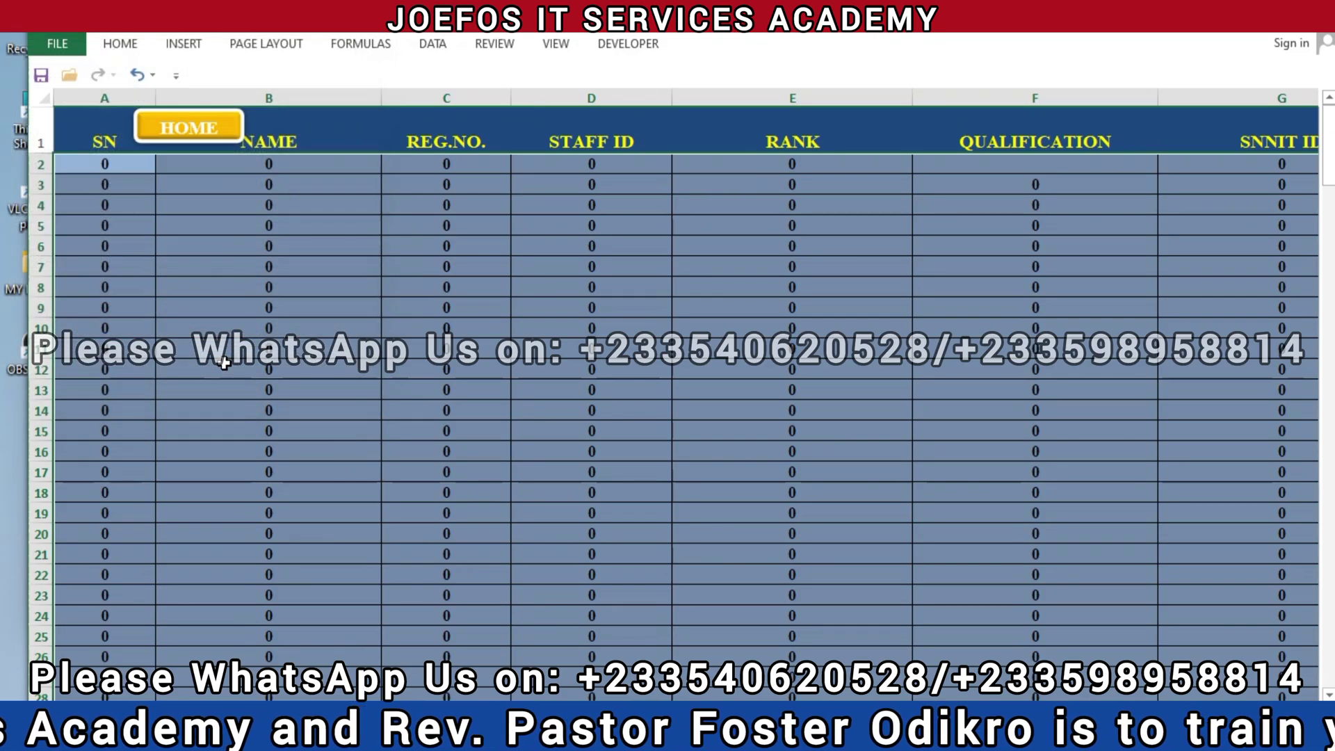
pyautogui.click(1009, 164)
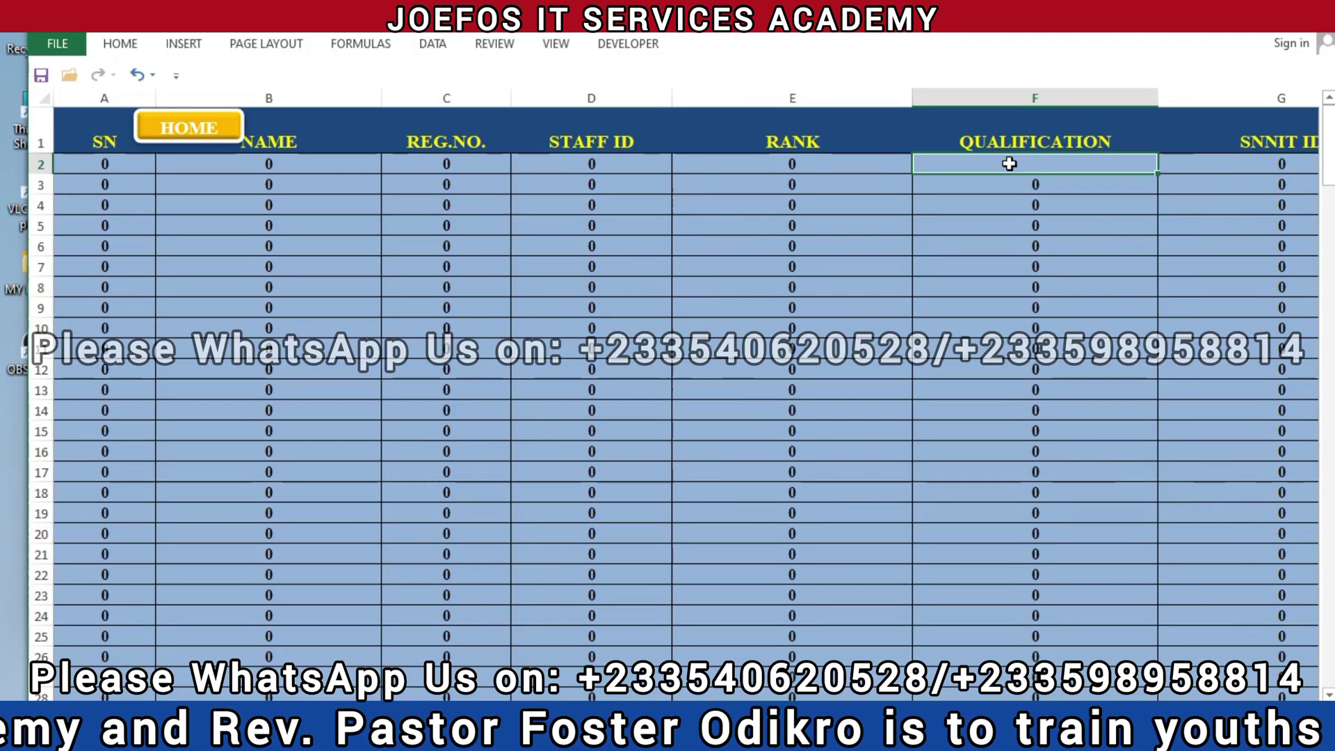
# - Enter 'No more in school' in F2 and check that row 2 turns red across all columns
pyautogui.write('N')
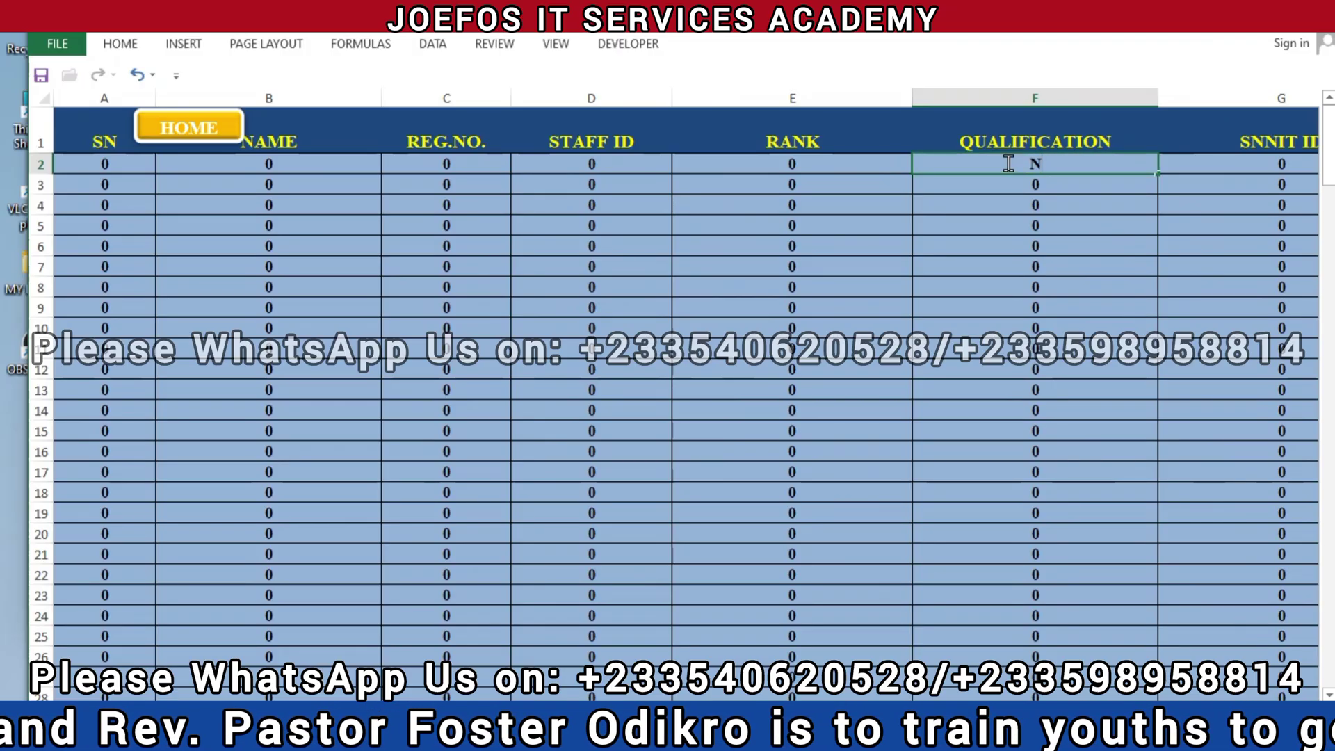
pyautogui.write('o m')
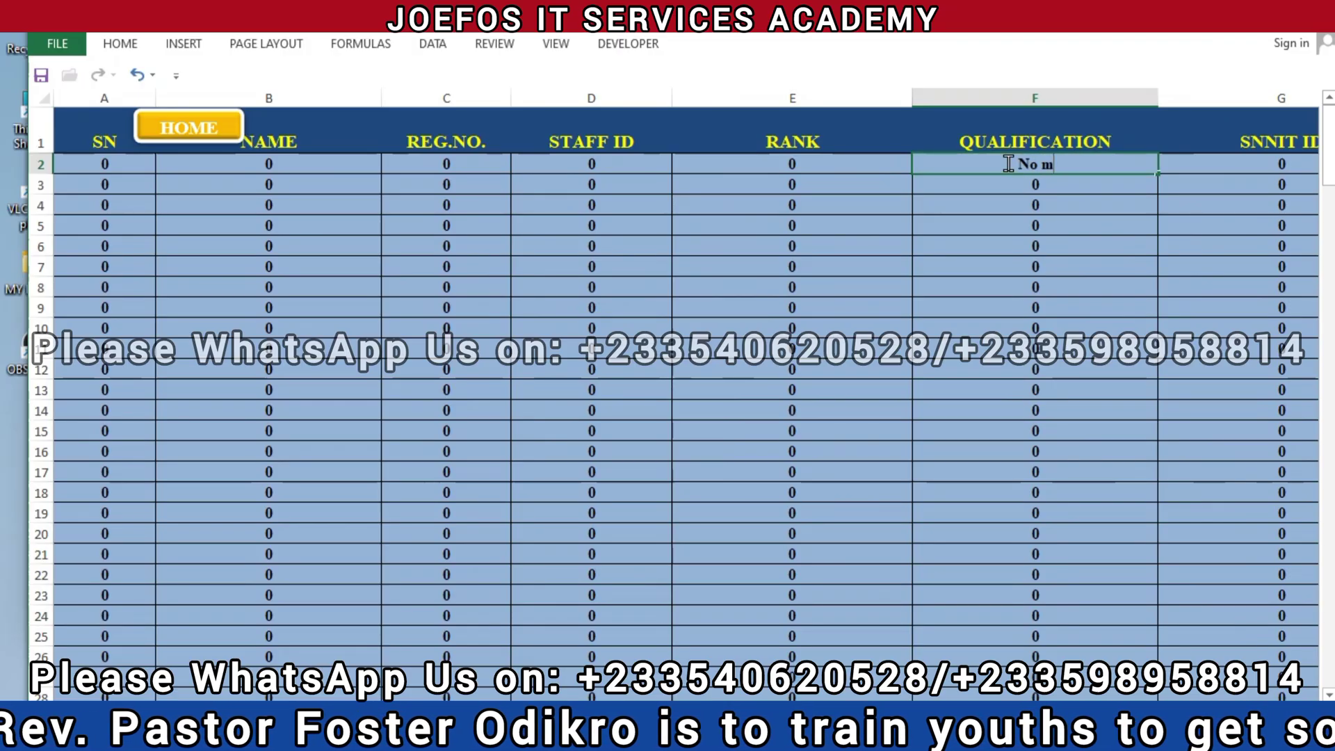
pyautogui.write('ore in ')
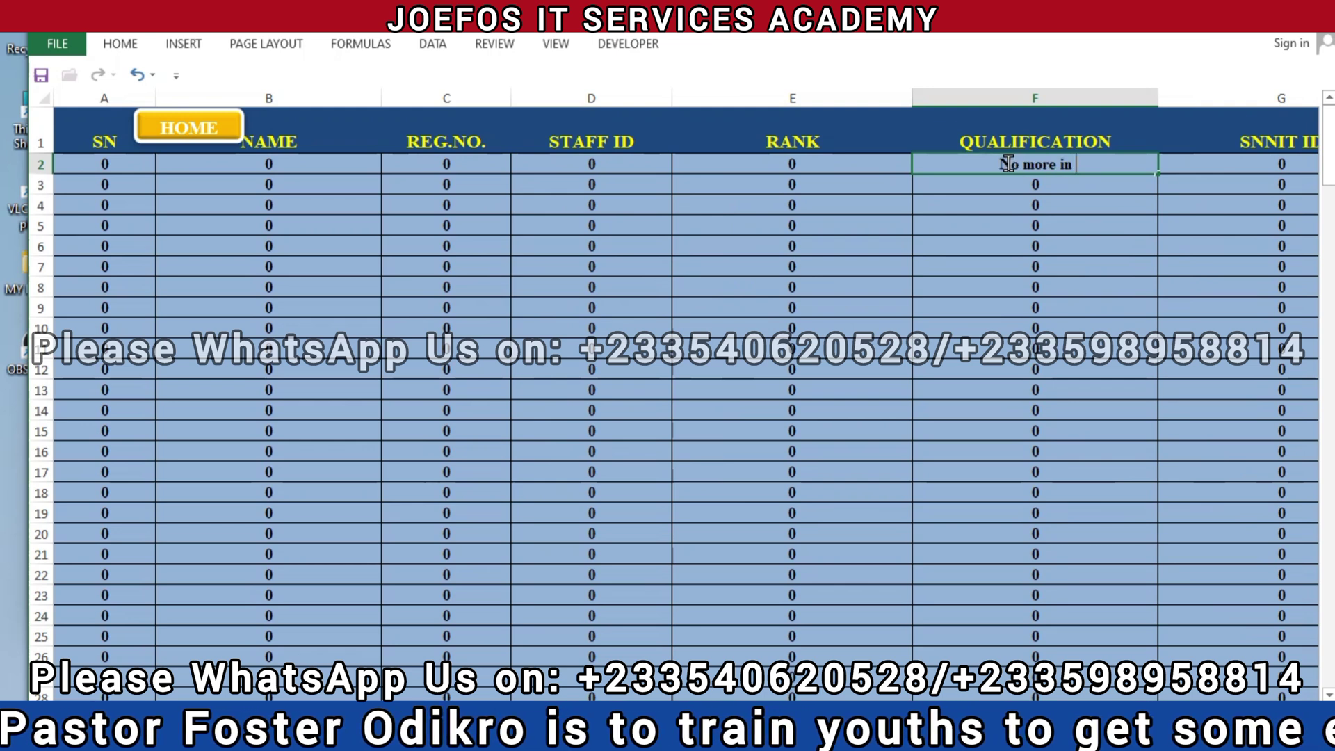
pyautogui.write('school')
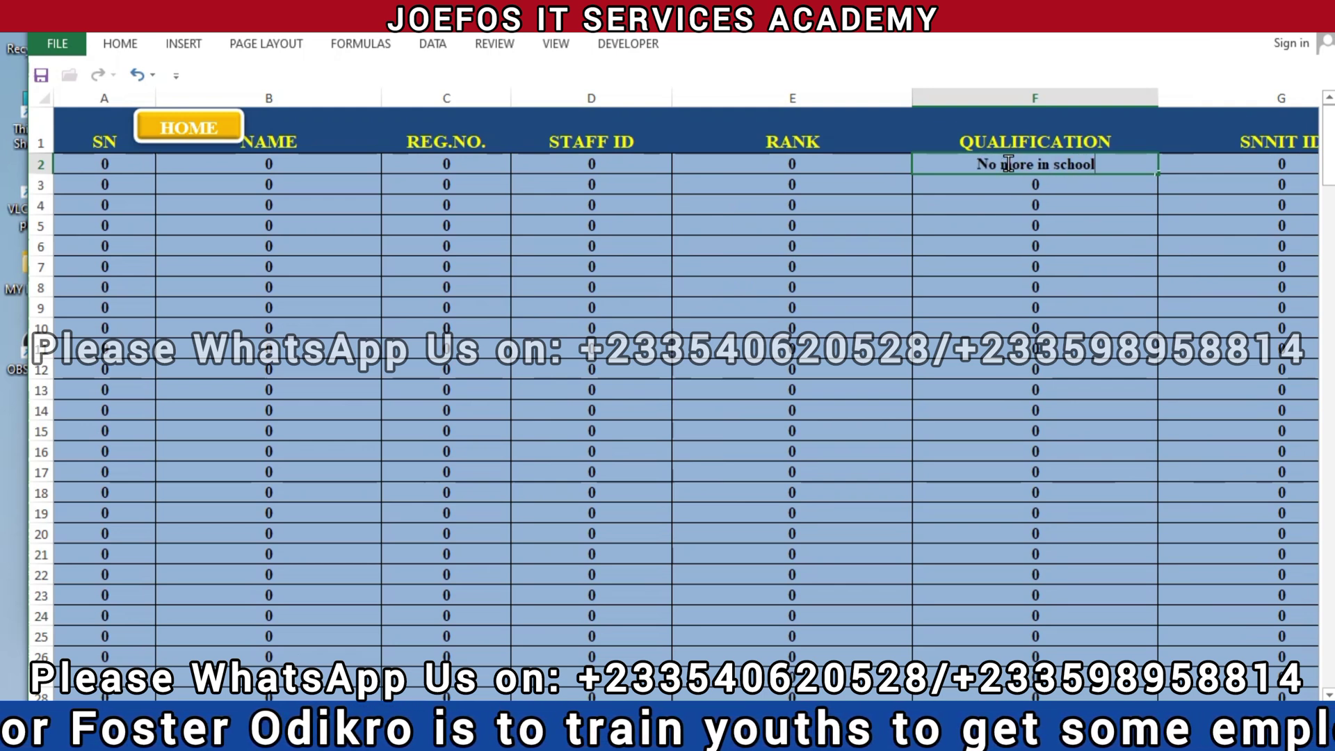
pyautogui.press('Return')
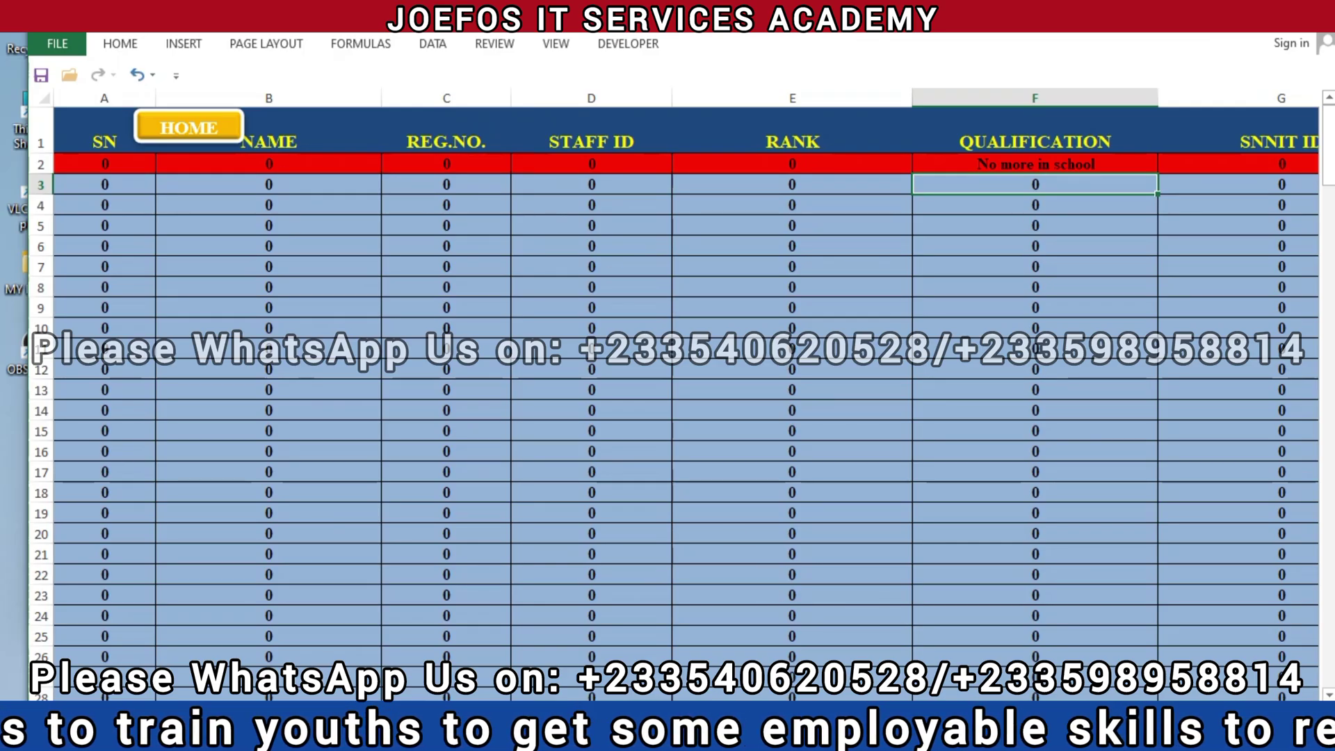
pyautogui.hscroll(8, 694, 378)
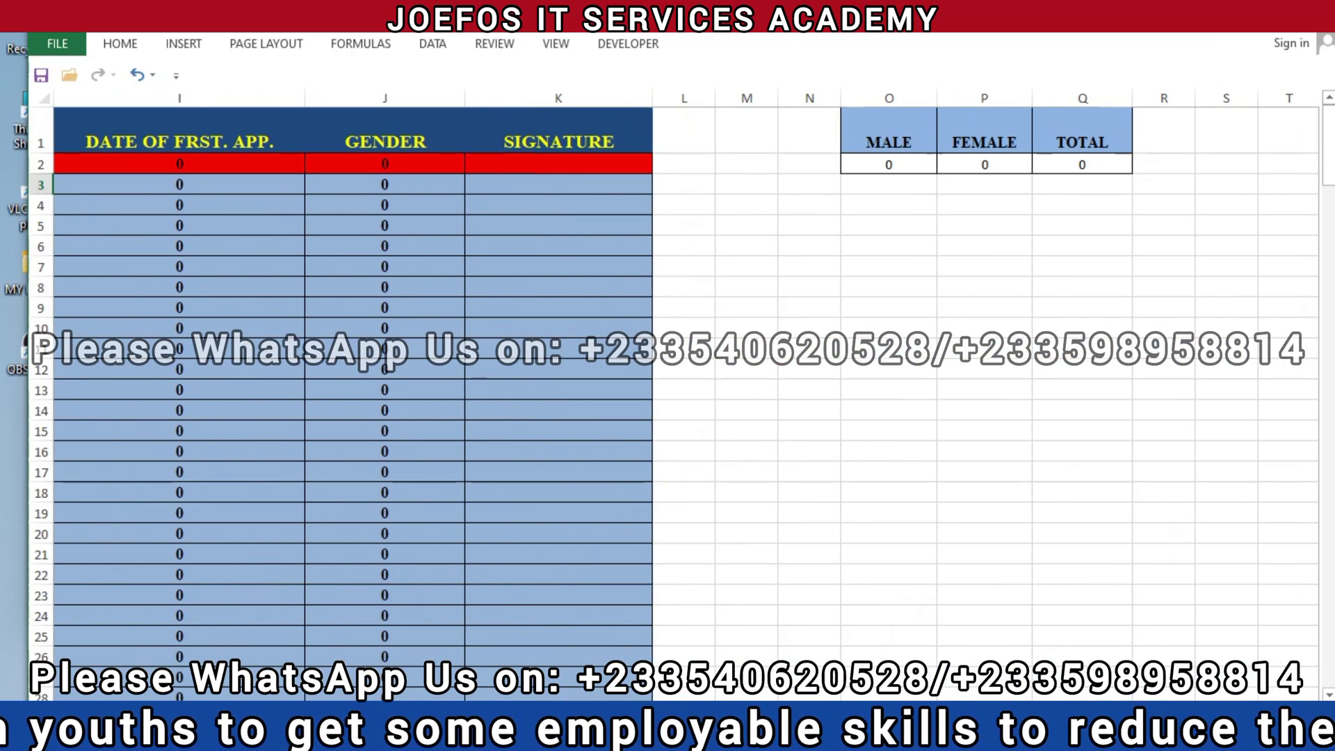
pyautogui.hscroll(-8, 695, 378)
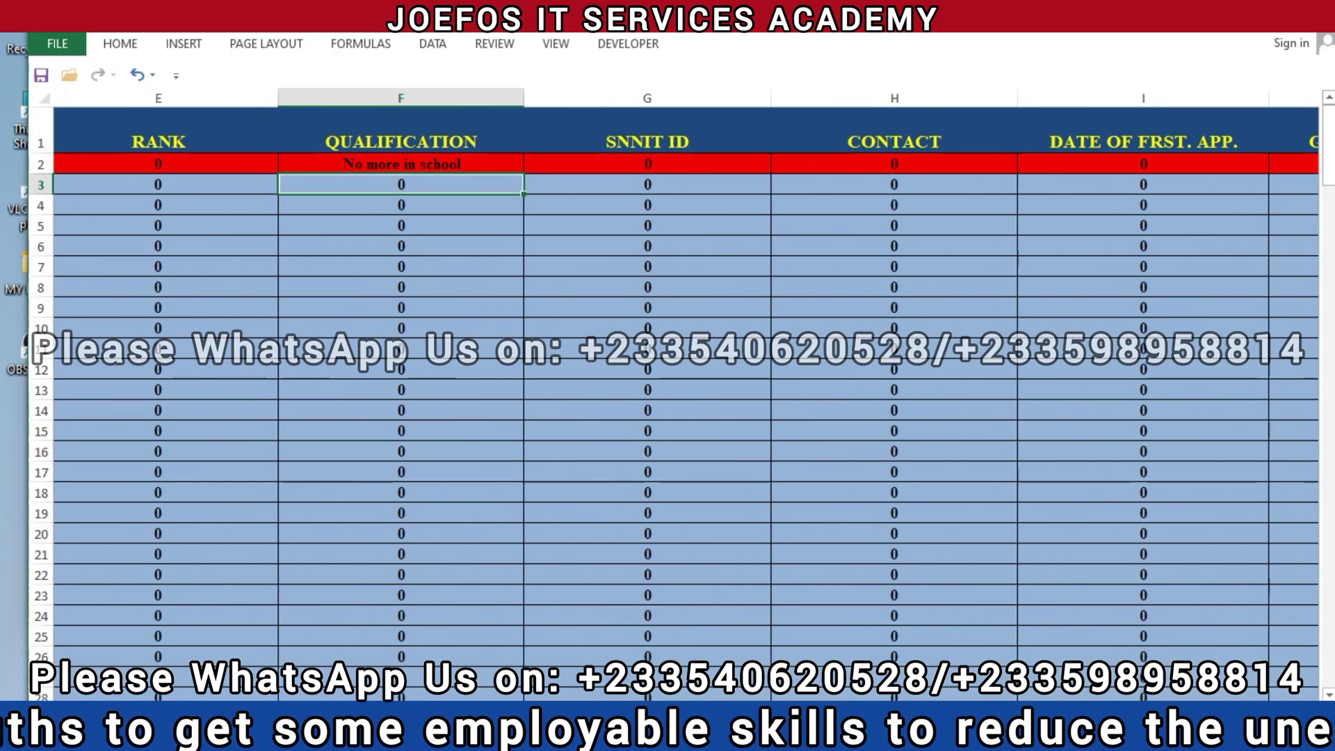
pyautogui.hscroll(-1, 695, 378)
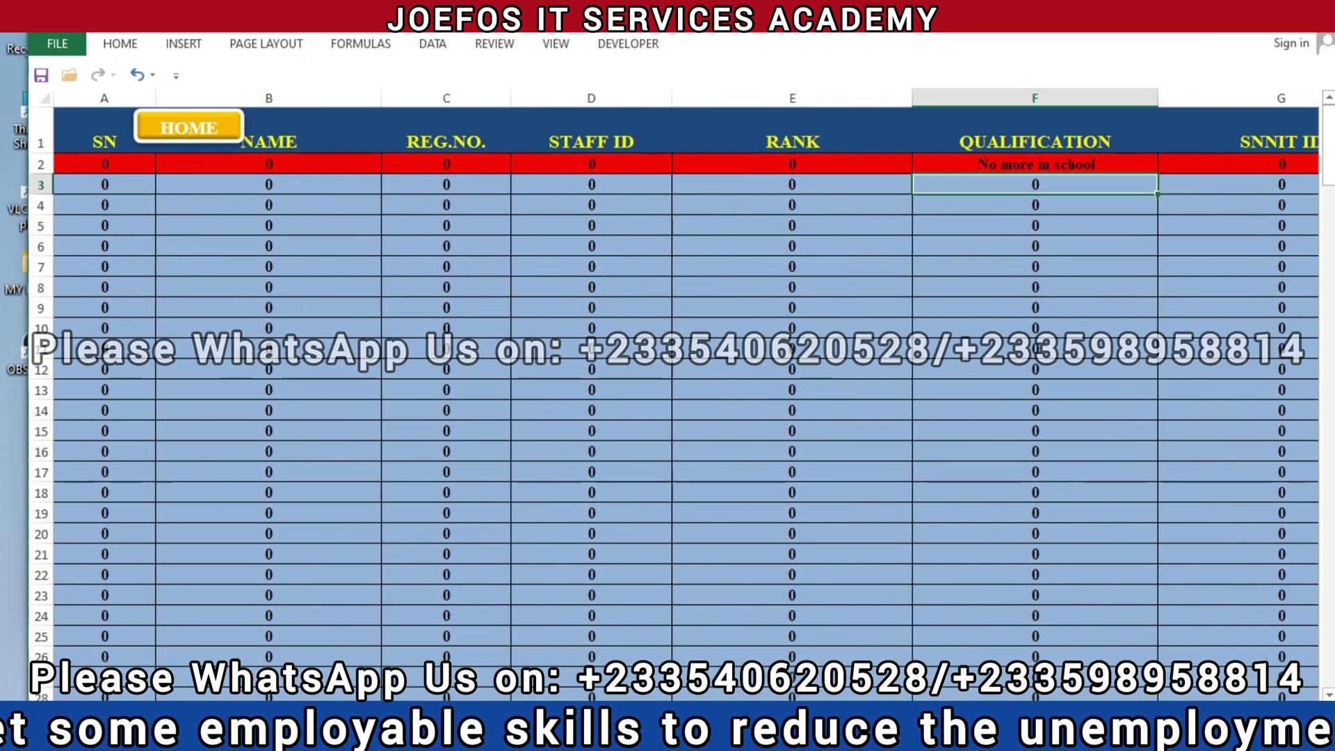
# - Follow the sheet's HOME link and dismiss the personal-information warning
pyautogui.click(211, 139)
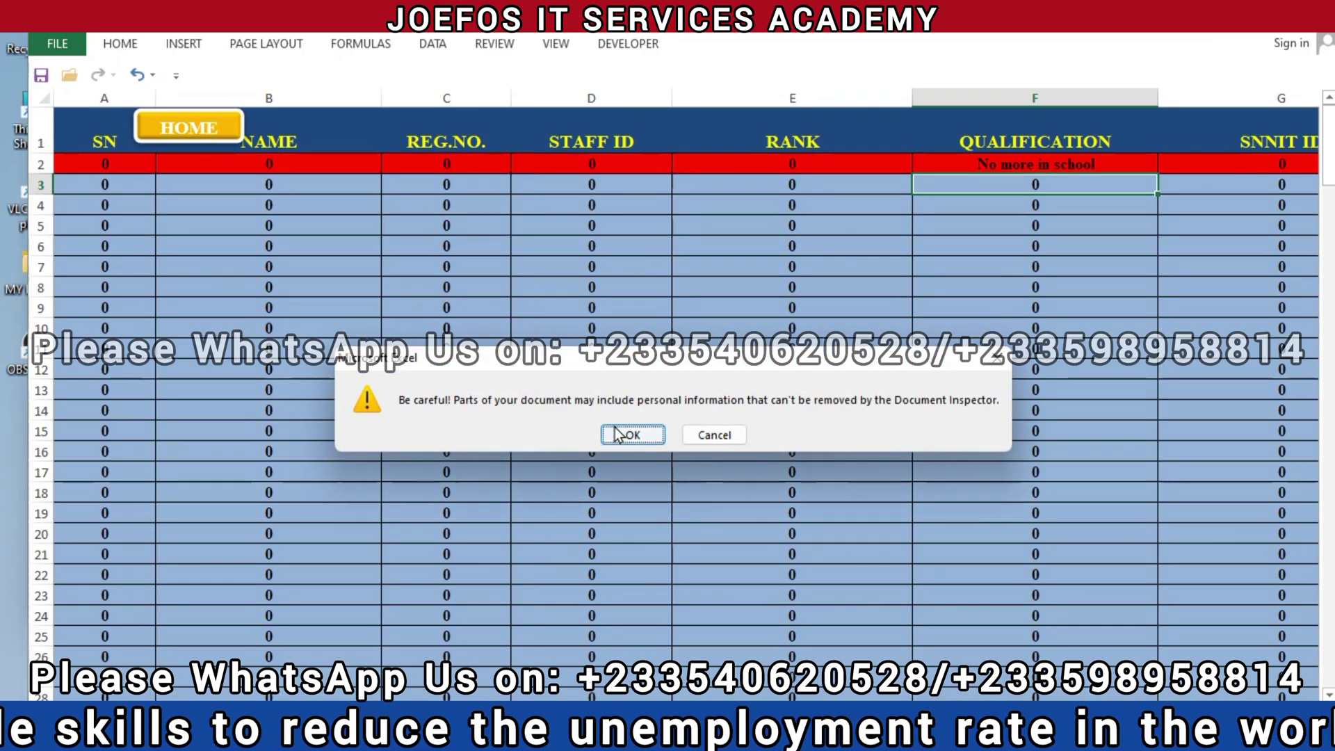
pyautogui.click(640, 440)
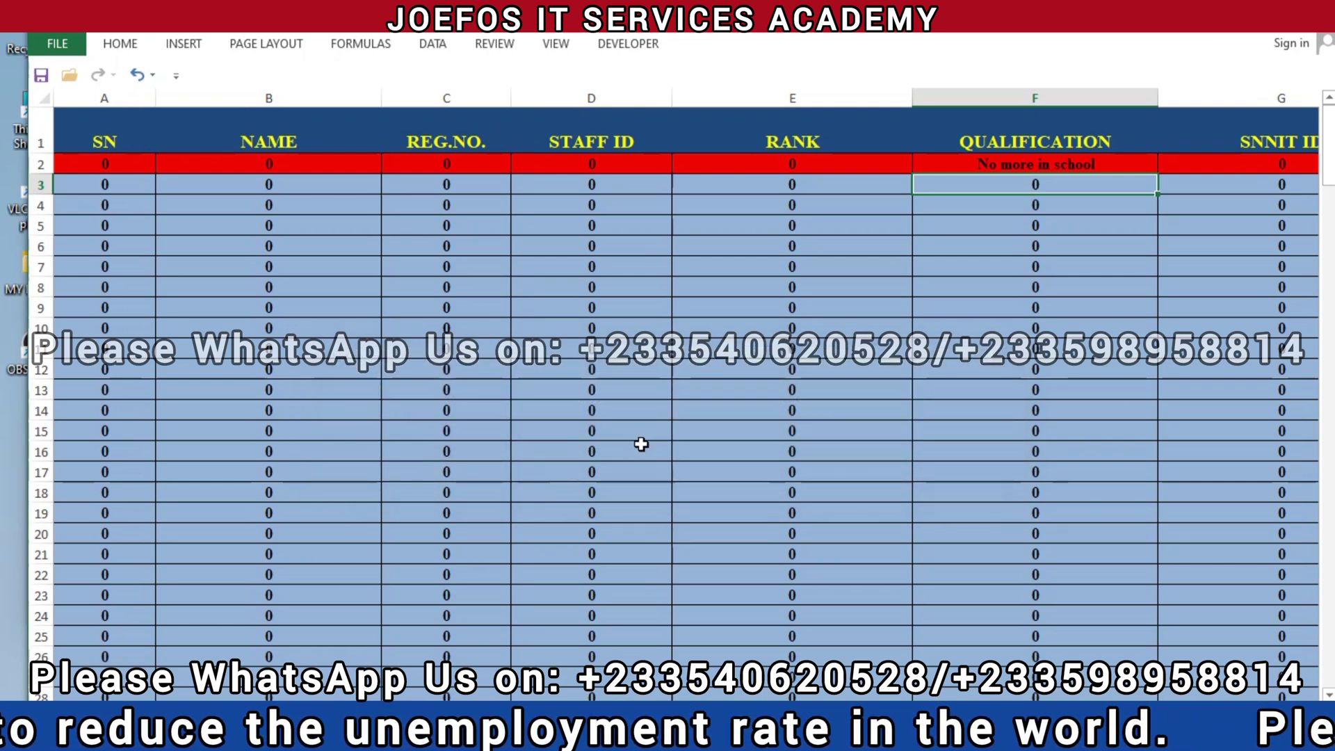
pyautogui.click(641, 444)
pyautogui.click(878, 430)
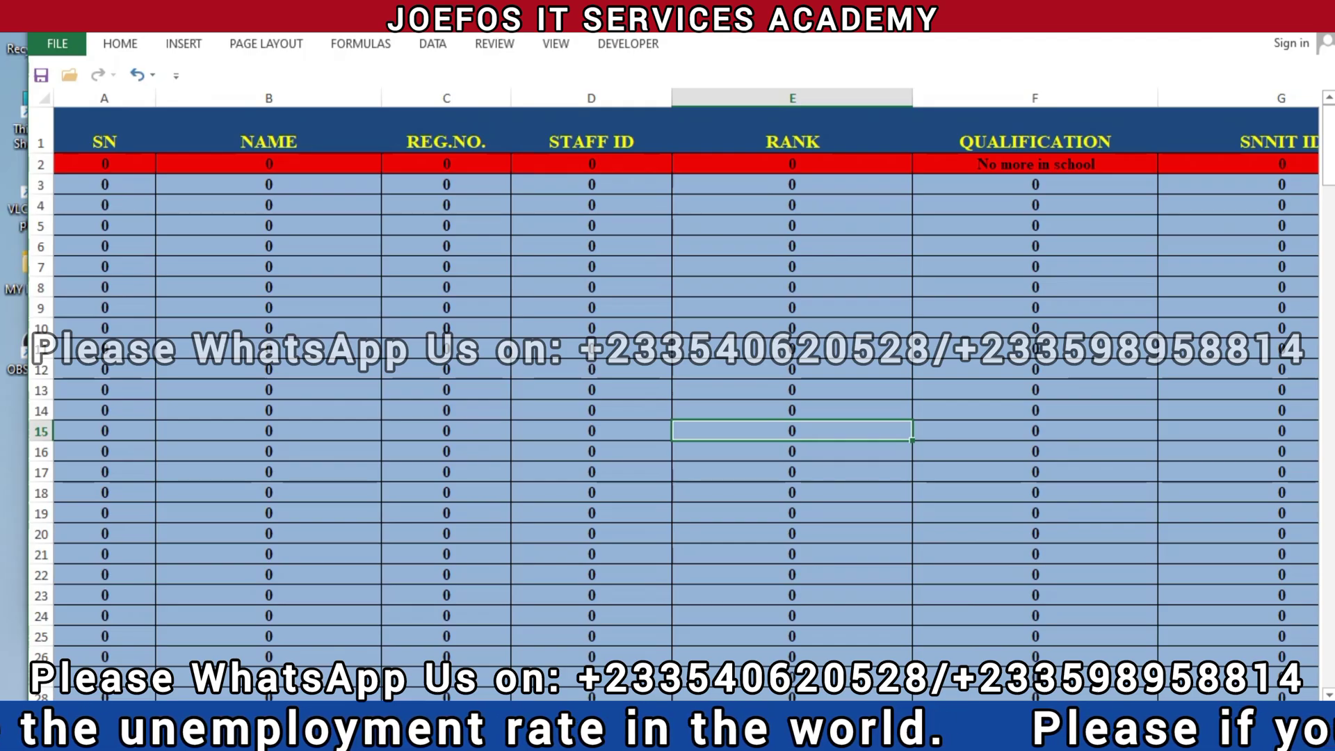
# - Flip to the student details and teachers EMIS sheets, then return to the home dashboard
pyautogui.hotkey('ctrl', 'pageup')
pyautogui.hotkey('ctrl', 'pagedown')
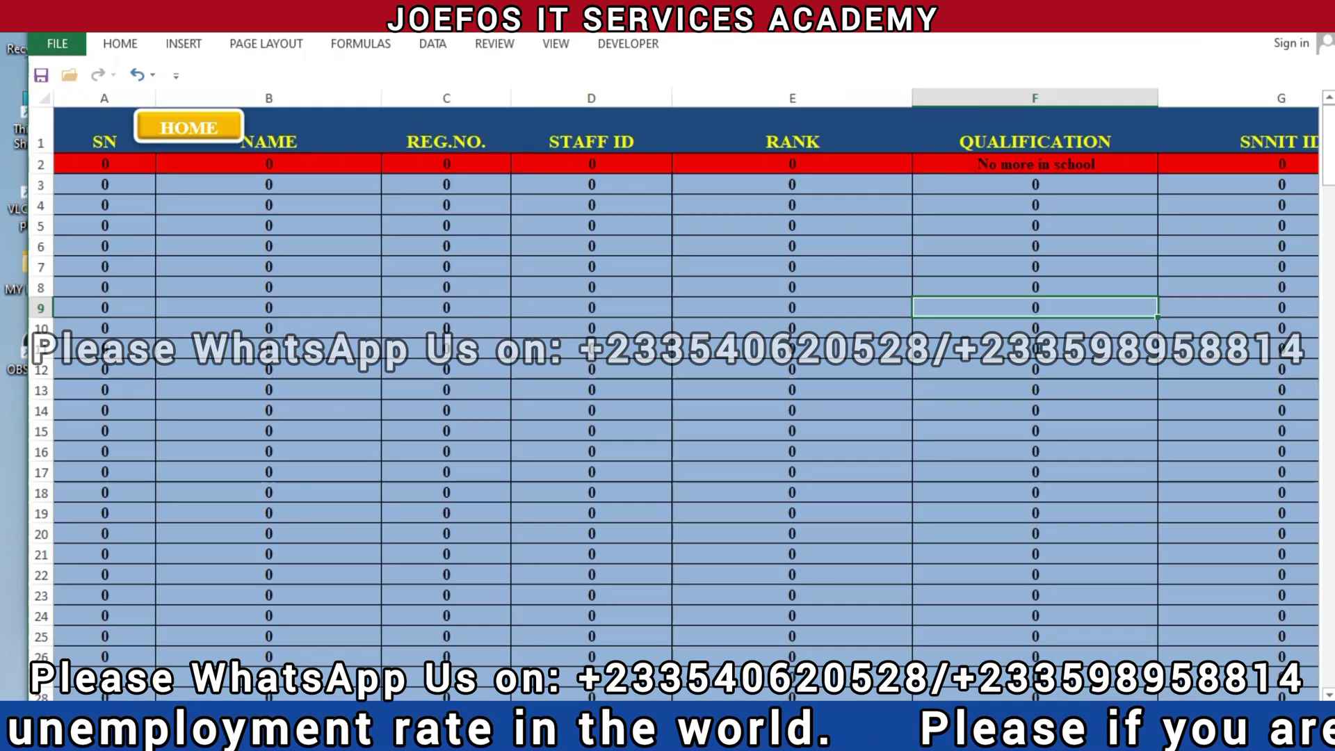
pyautogui.click(927, 449)
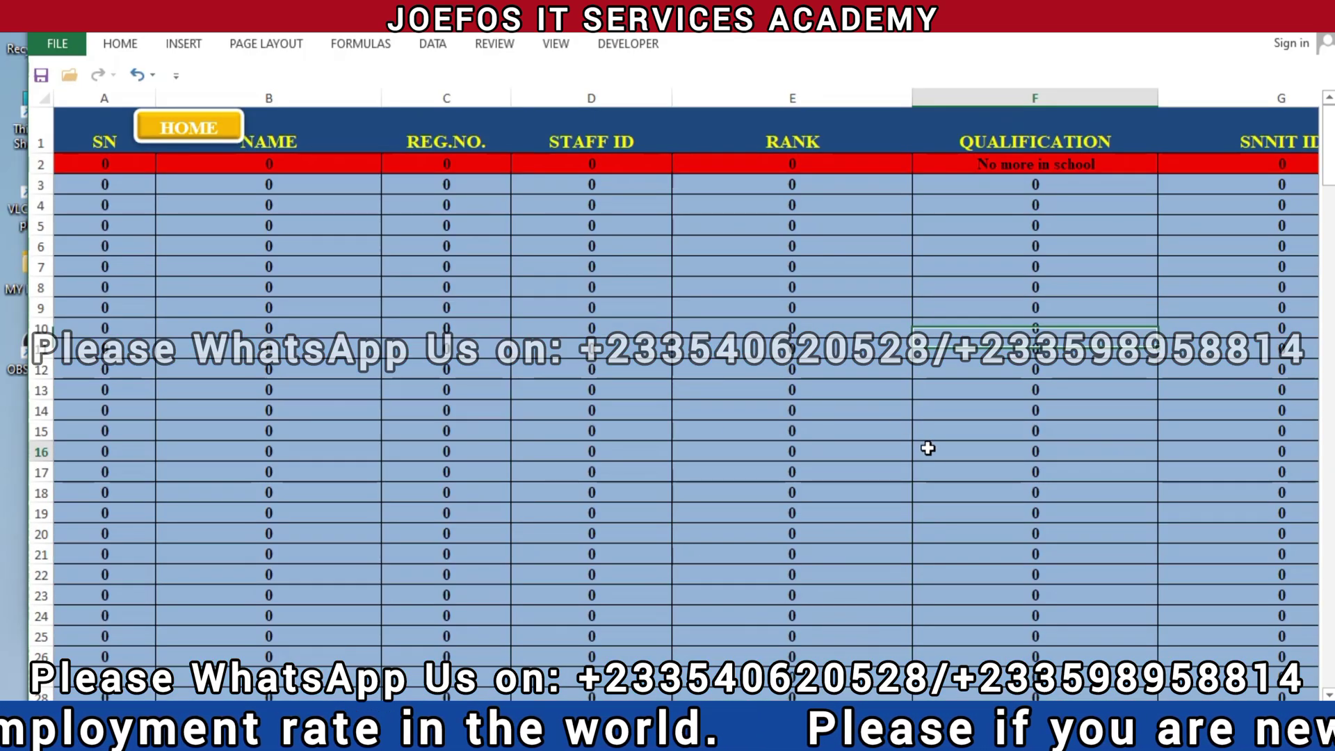
pyautogui.click(188, 131)
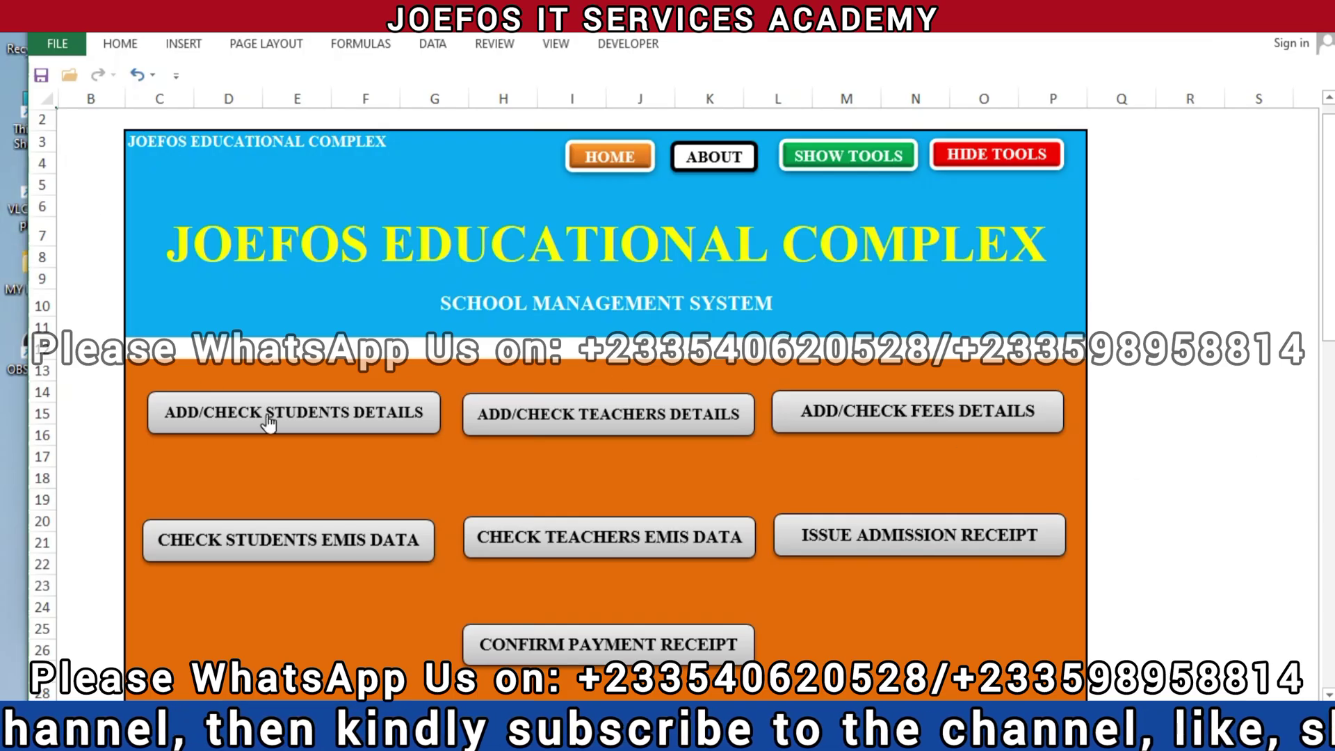
# - Open the Visual Basic editor from the Developer tab, maximize it, and insert a new module
pyautogui.click(615, 45)
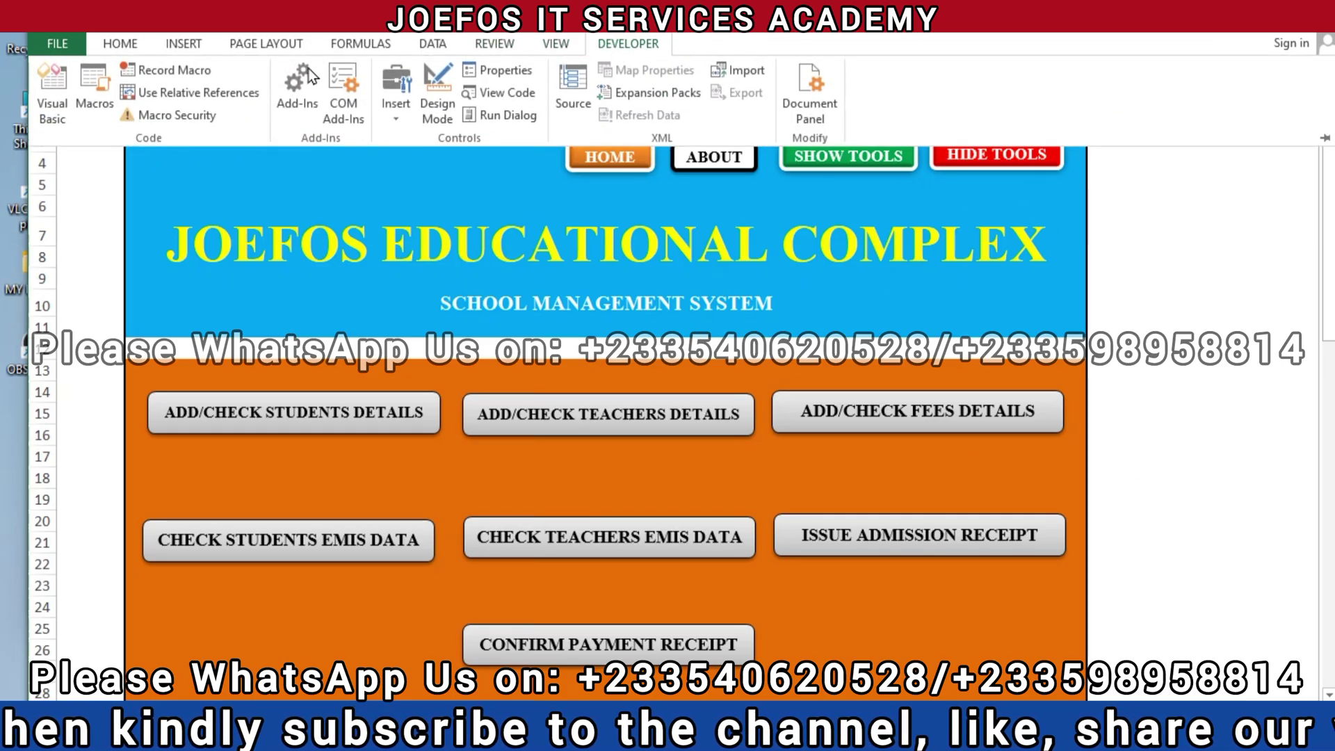
pyautogui.click(56, 107)
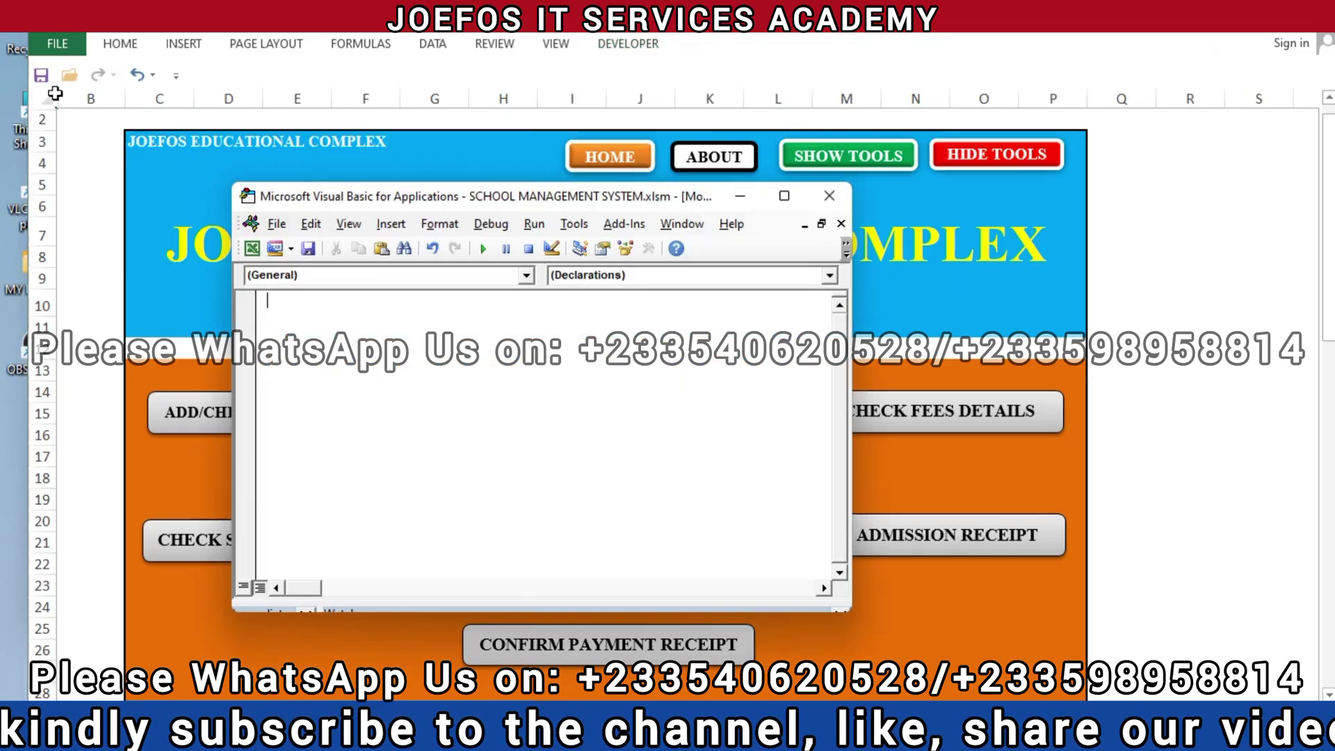
pyautogui.click(784, 197)
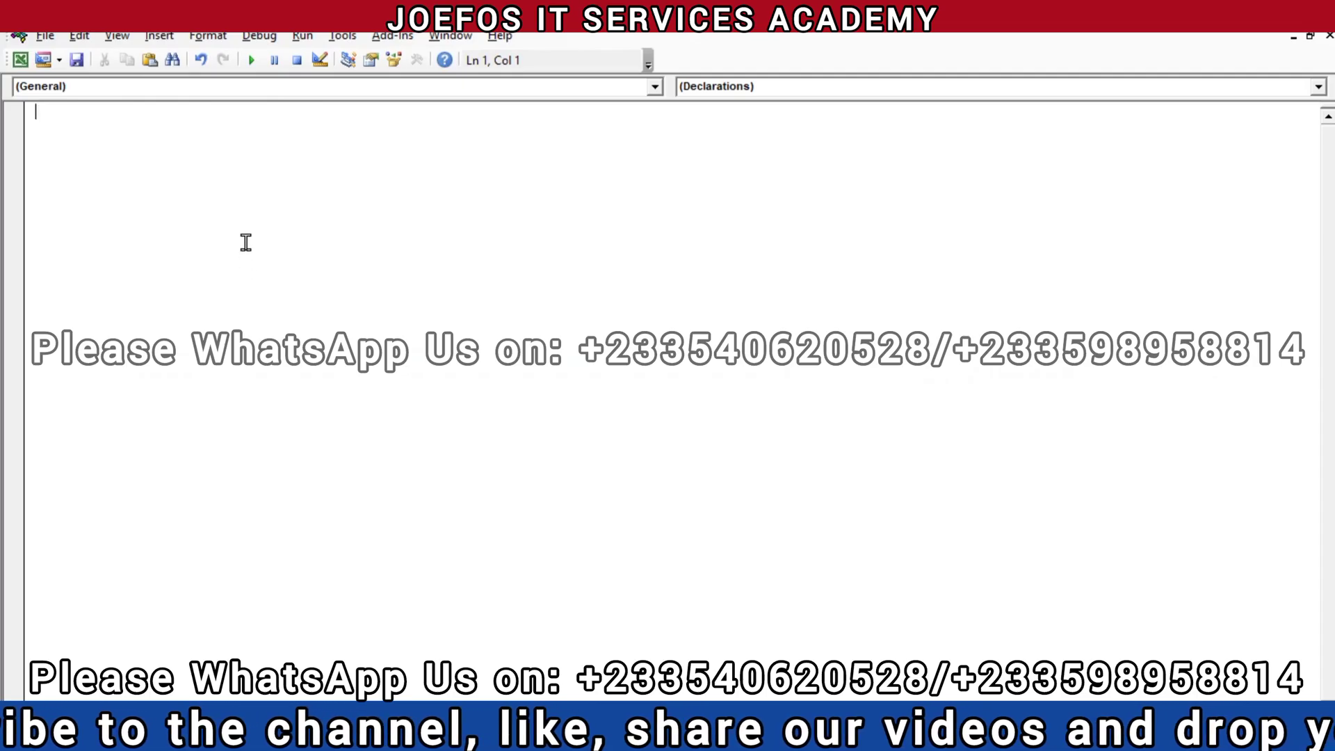
pyautogui.click(158, 34)
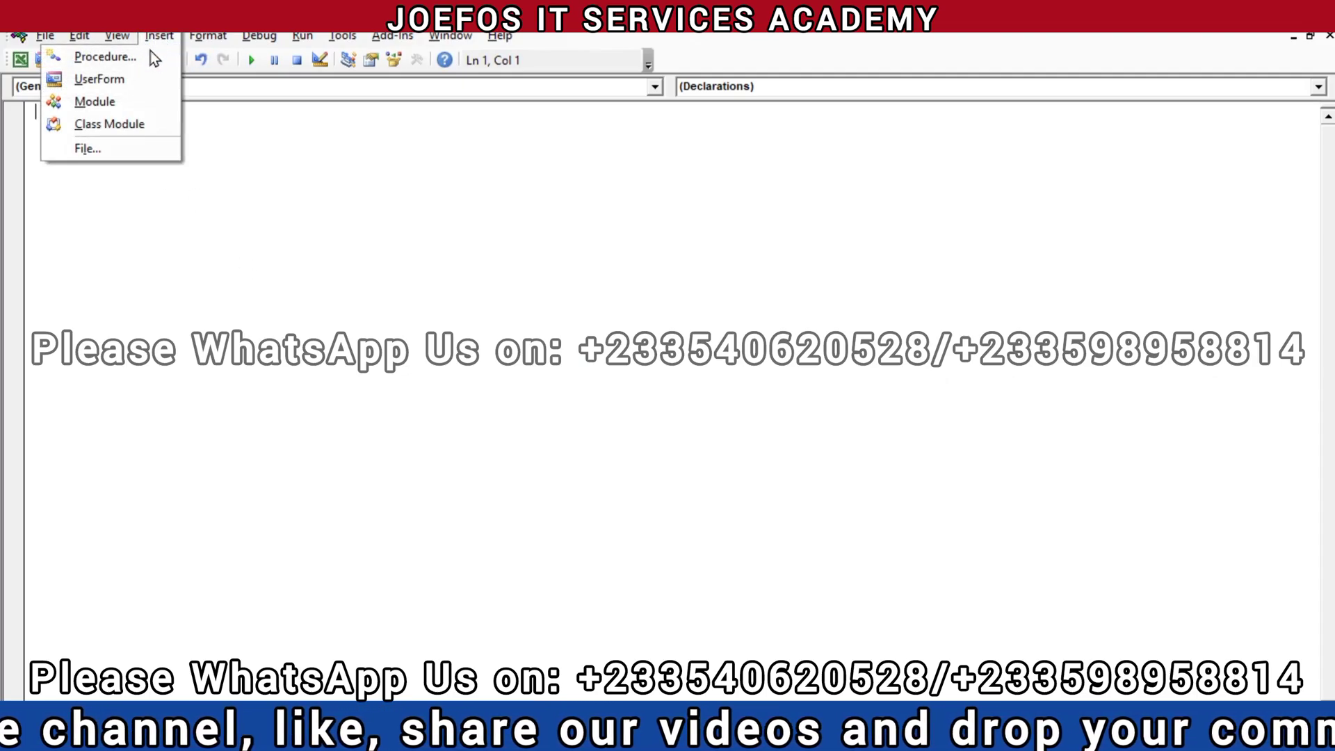
pyautogui.click(123, 99)
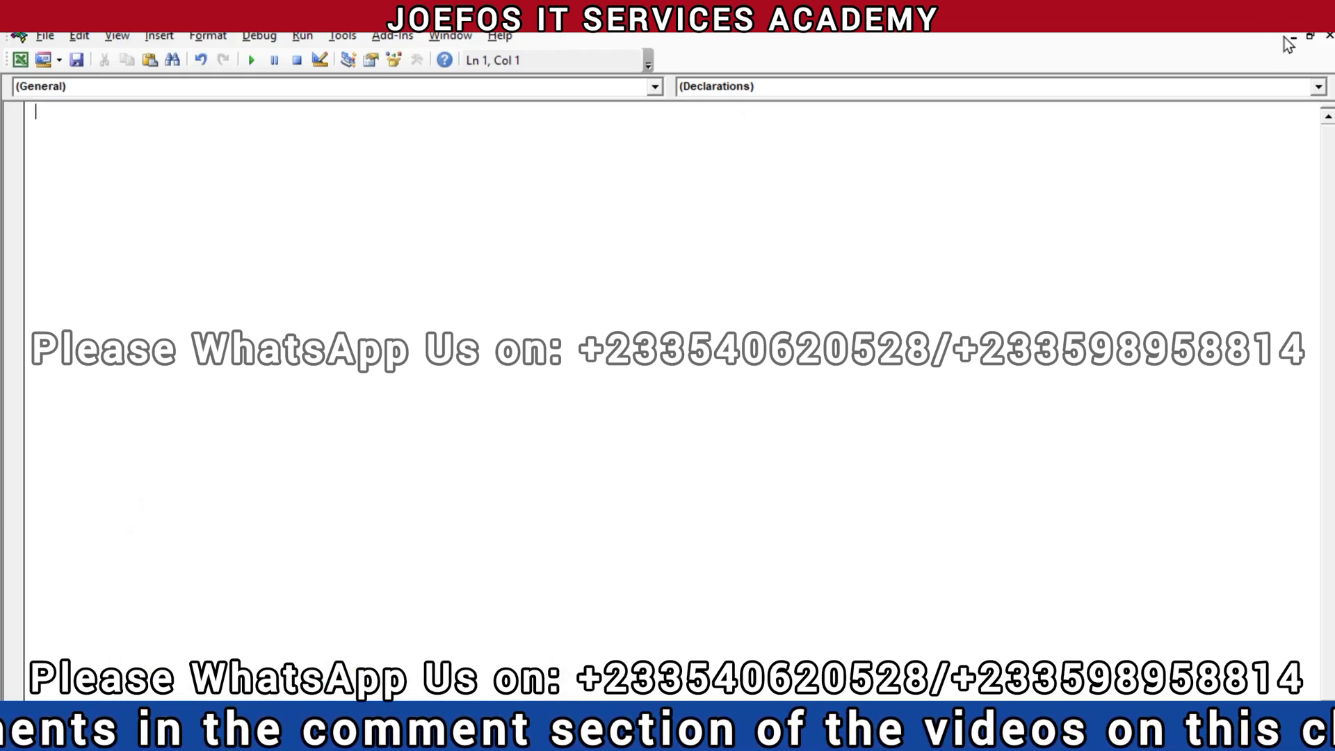
# - Minimize Excel and open the SMS VB CODES.zip archive on the desktop
pyautogui.click(1309, 37)
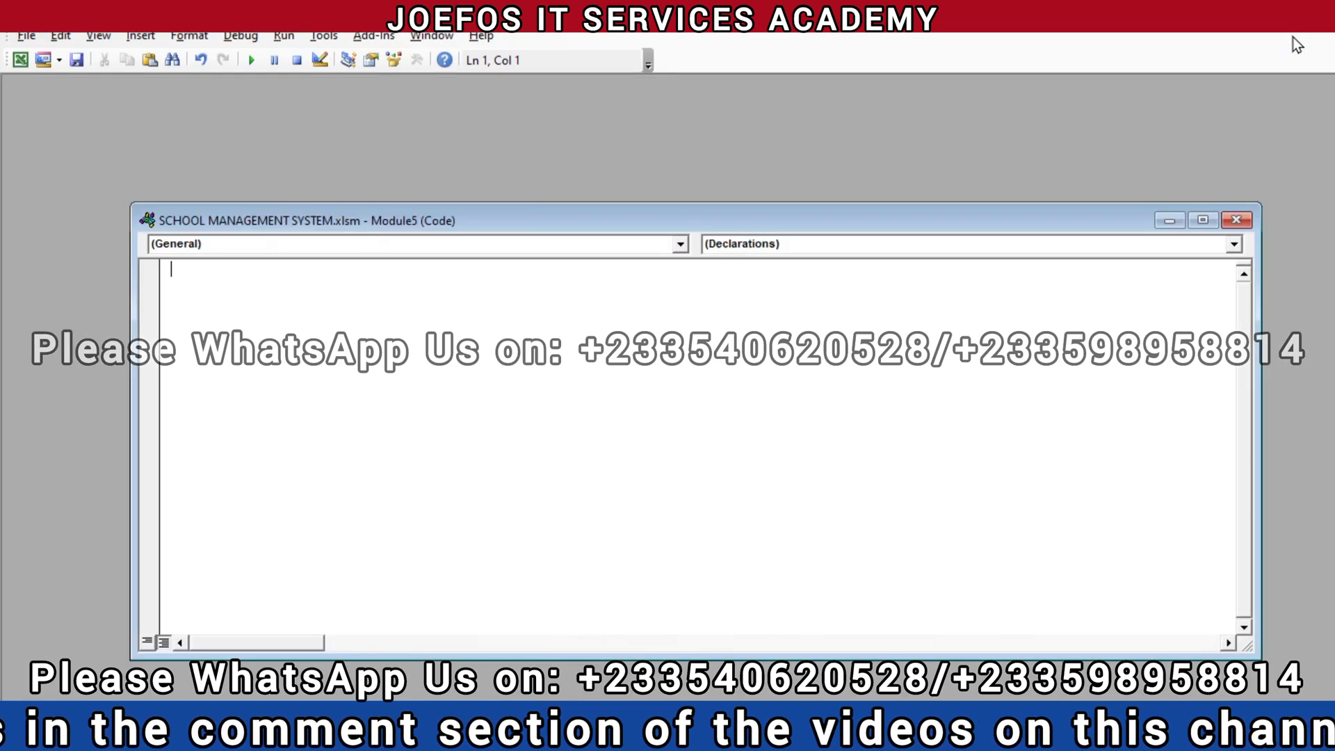
pyautogui.hotkey('alt', 'F11')
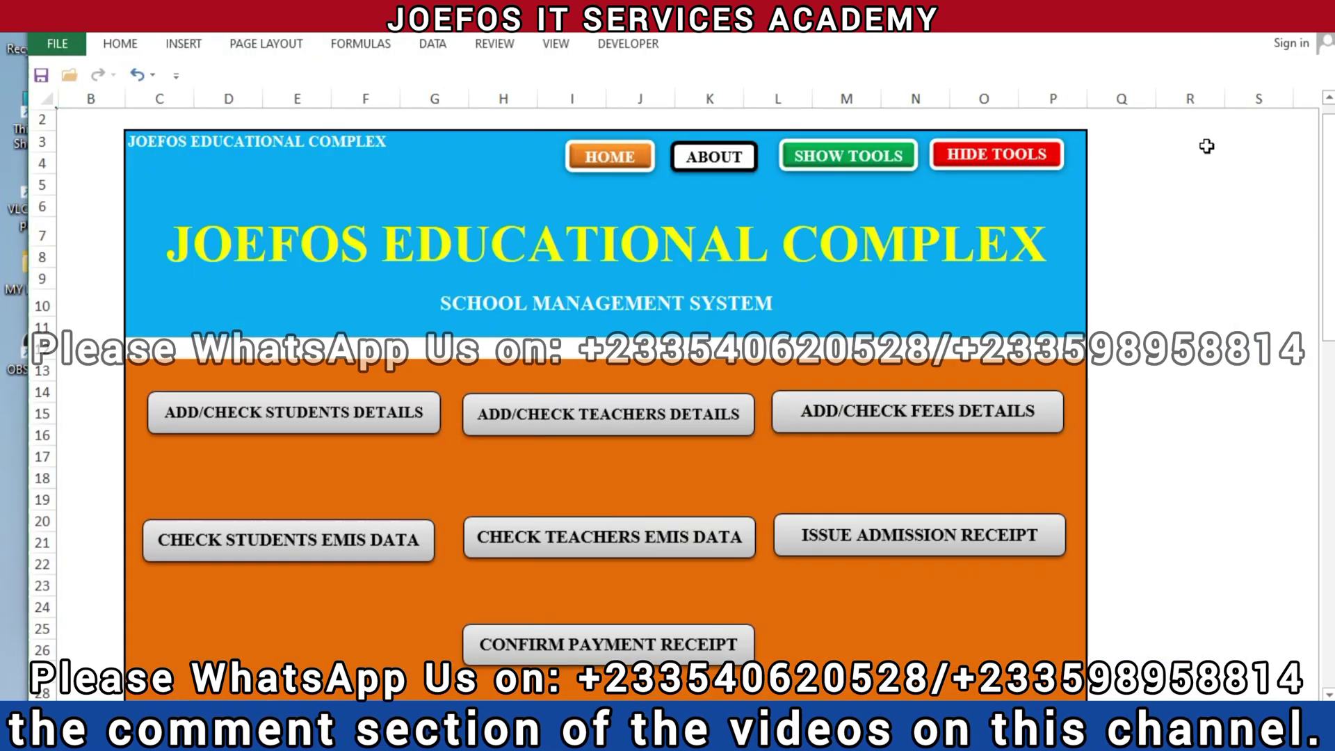
pyautogui.click(1267, 32)
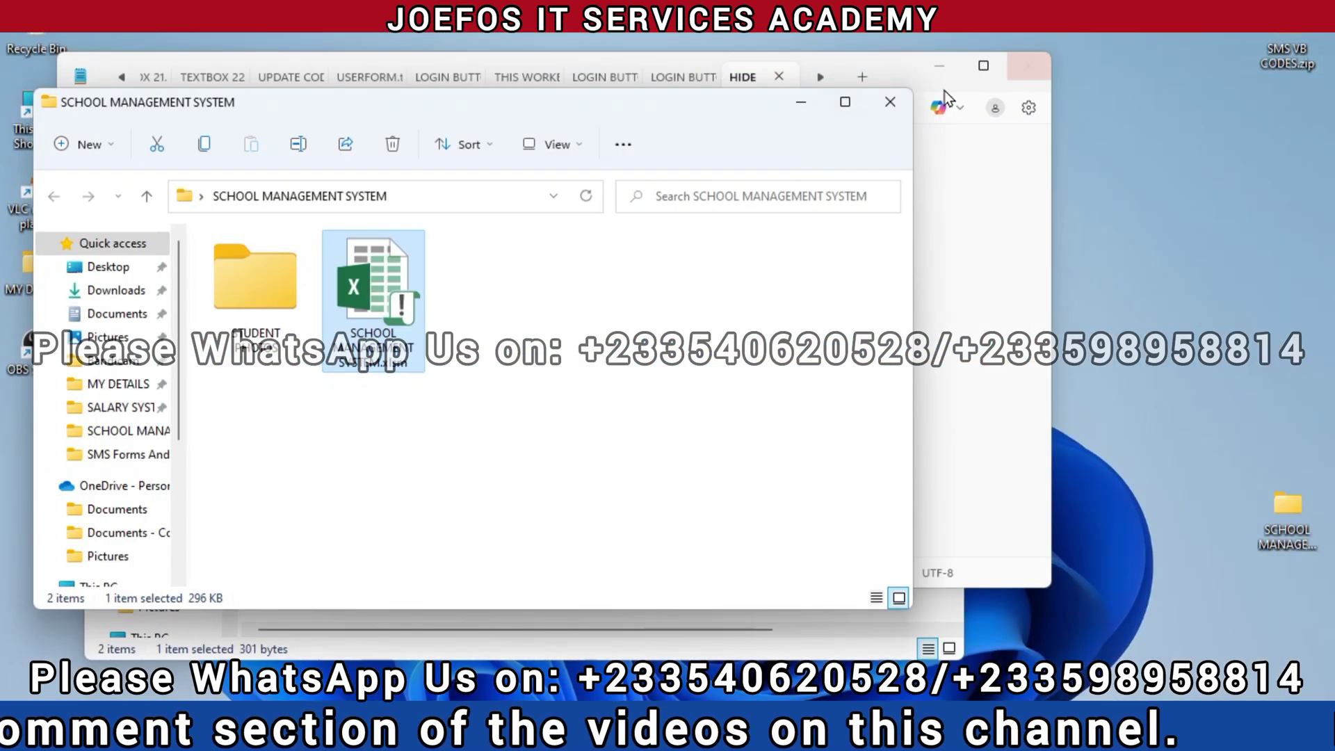
pyautogui.click(1292, 43)
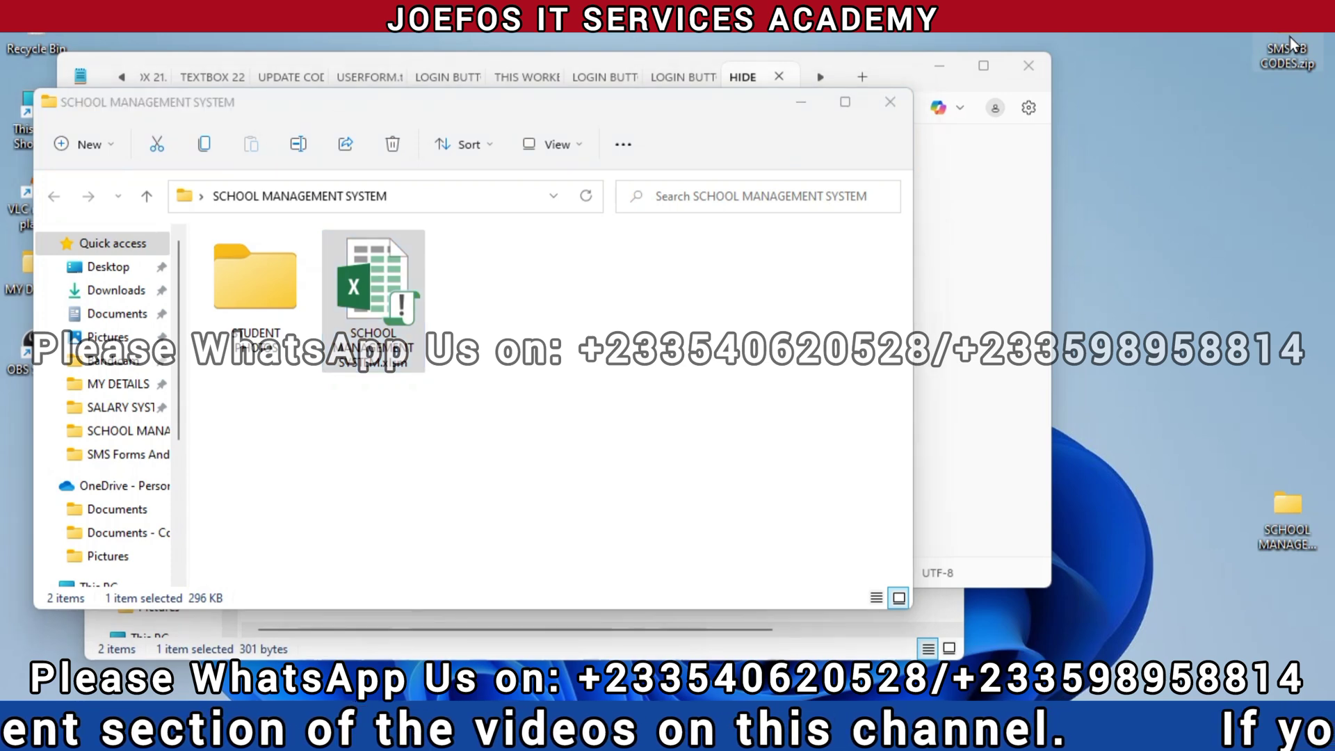
pyautogui.doubleClick(1290, 43)
# - Open SMS VB CODES > HIDE AND SHOW TOOLS > HIDE TOOLS CODES.txt and copy all its Hide macro code
pyautogui.click(411, 344)
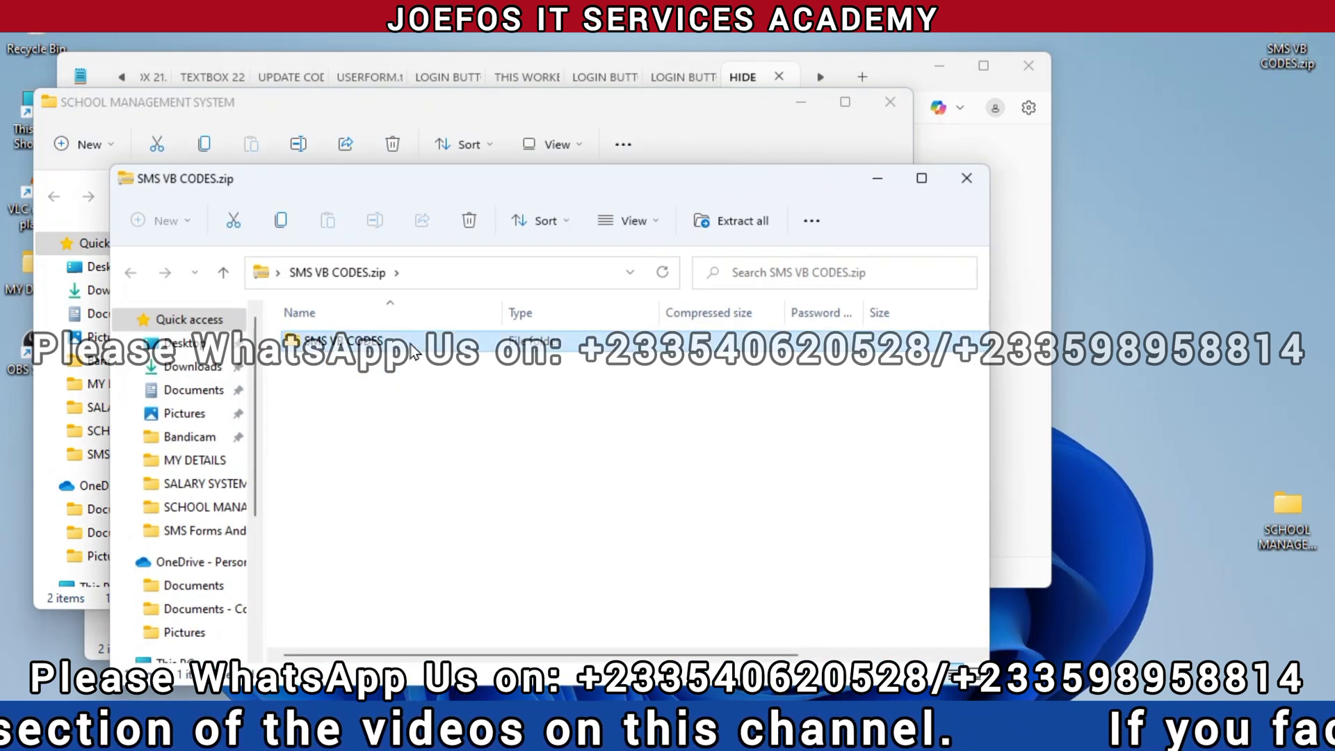
pyautogui.doubleClick(413, 348)
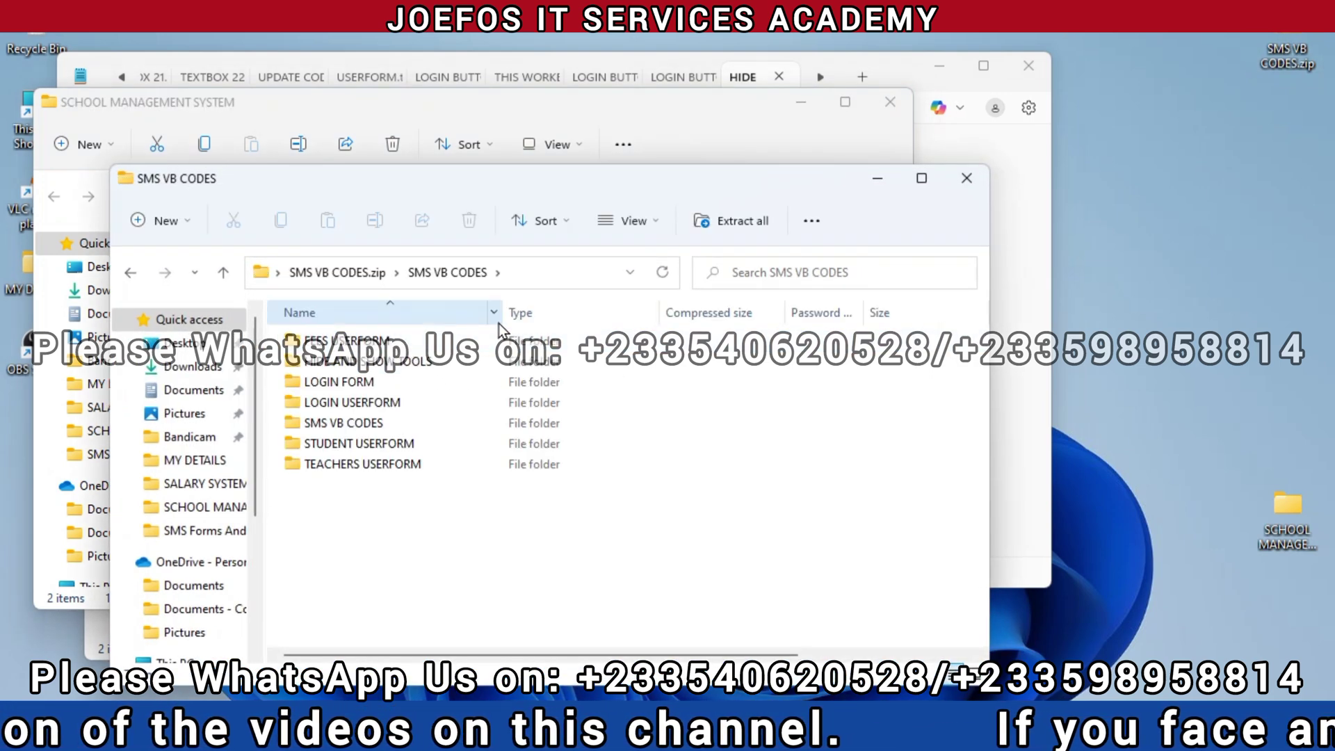
pyautogui.doubleClick(369, 363)
pyautogui.doubleClick(342, 341)
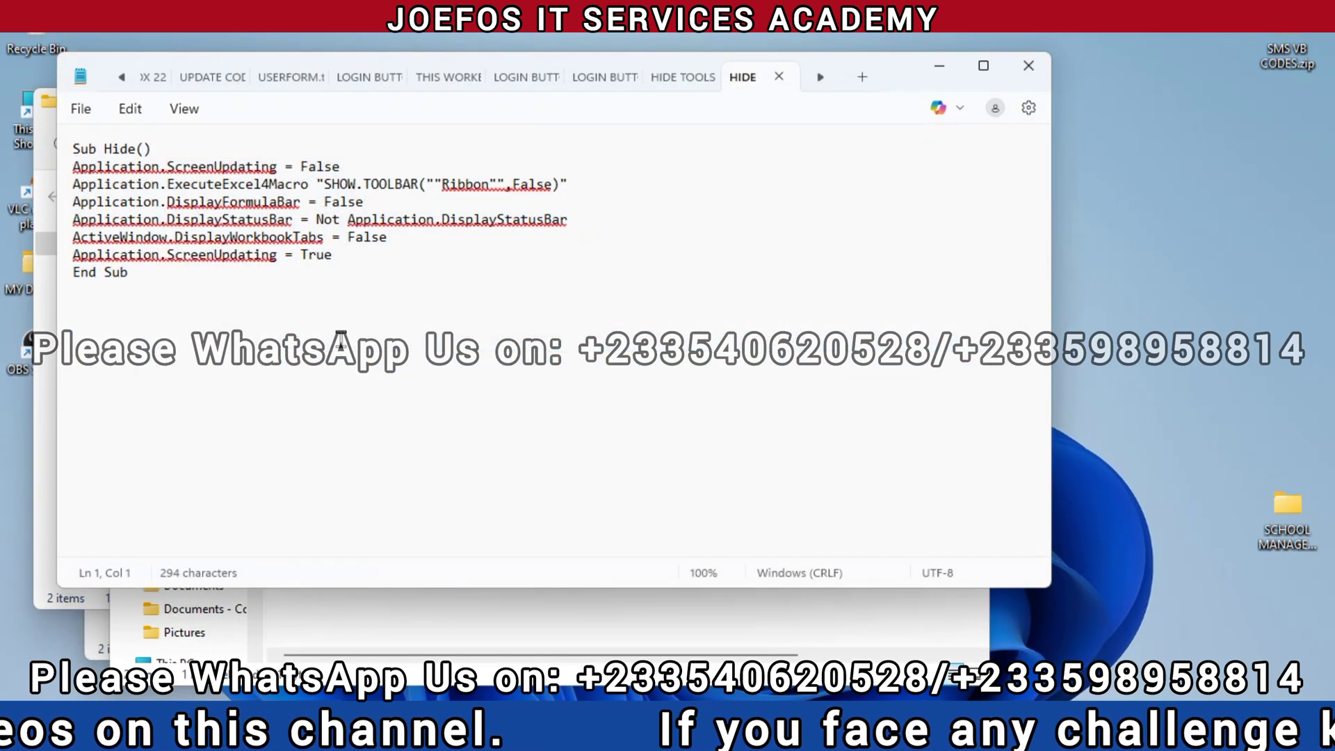
pyautogui.hotkey('ctrl', 'a')
pyautogui.hotkey('ctrl', 'c')
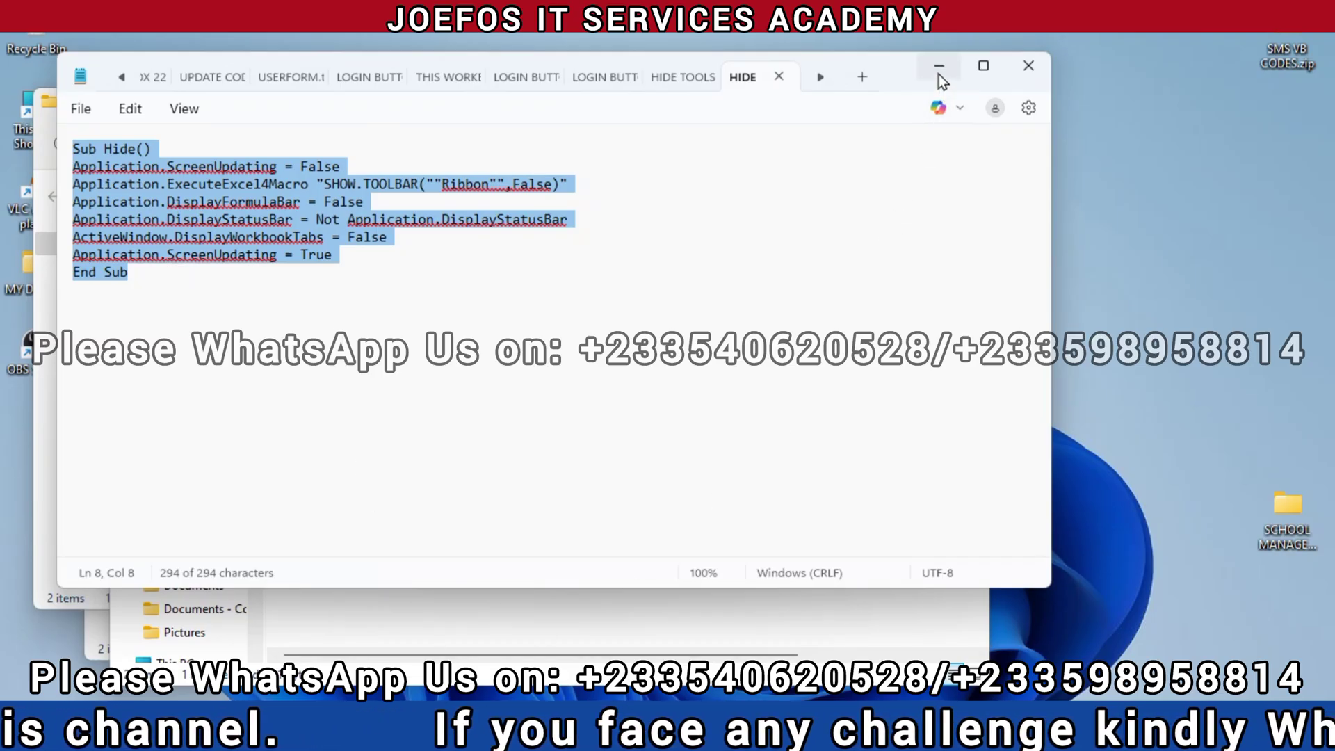
pyautogui.click(939, 67)
pyautogui.hotkey('alt', 'Tab')
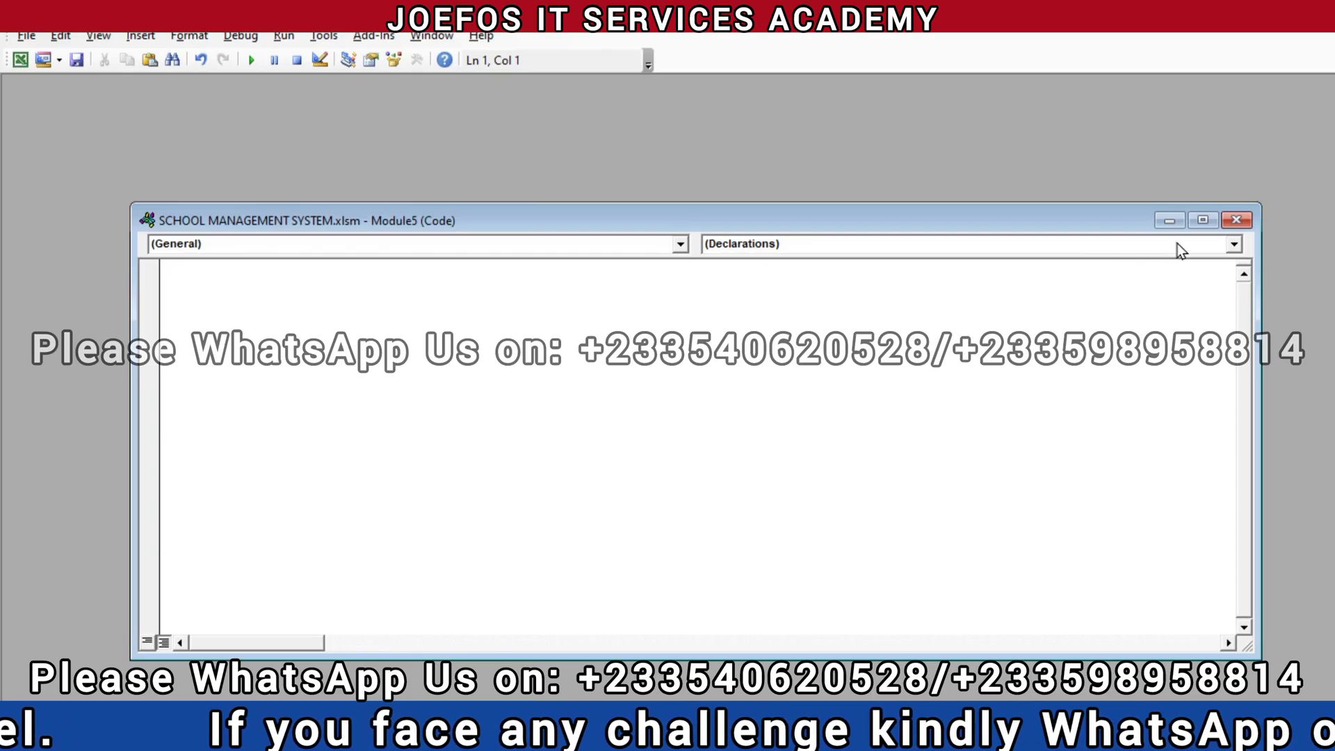
# - Paste the Sub Hide() macro into the maximized Module5 window and save the workbook
pyautogui.click(1202, 223)
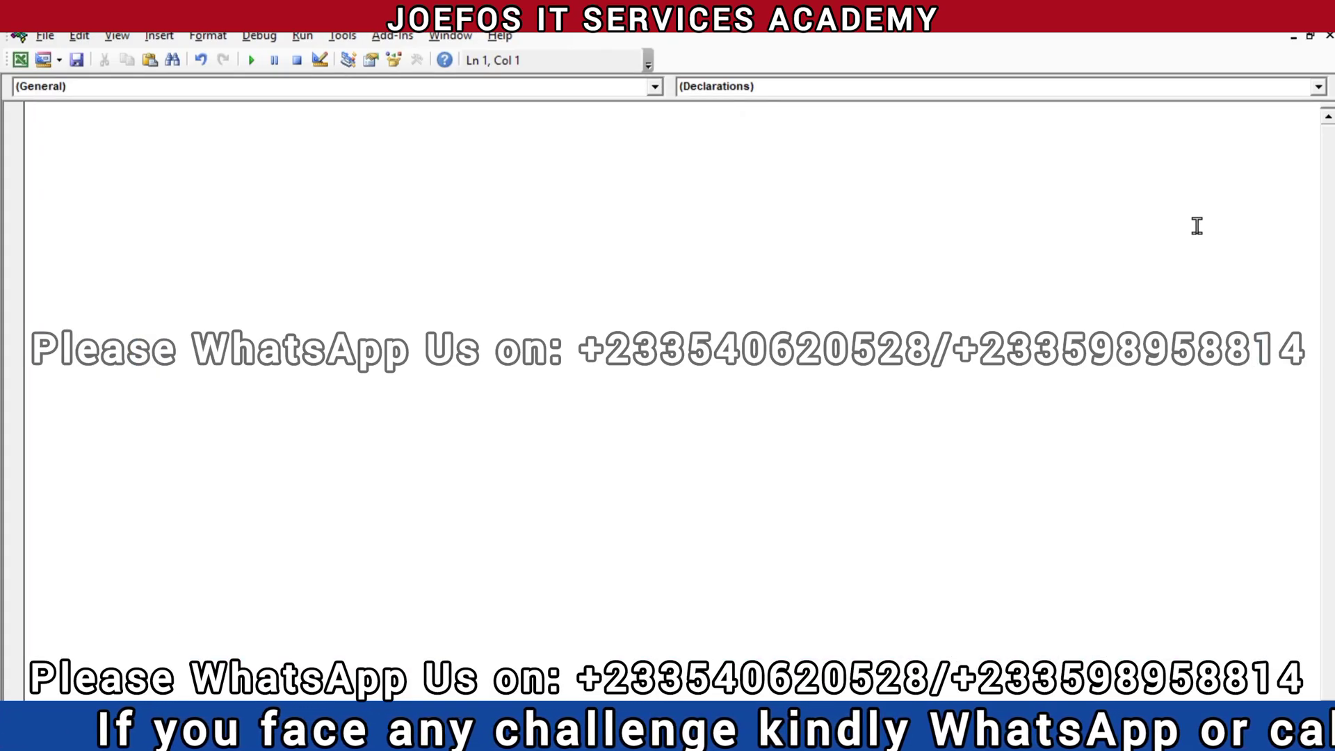
pyautogui.hotkey('ctrl', 'v')
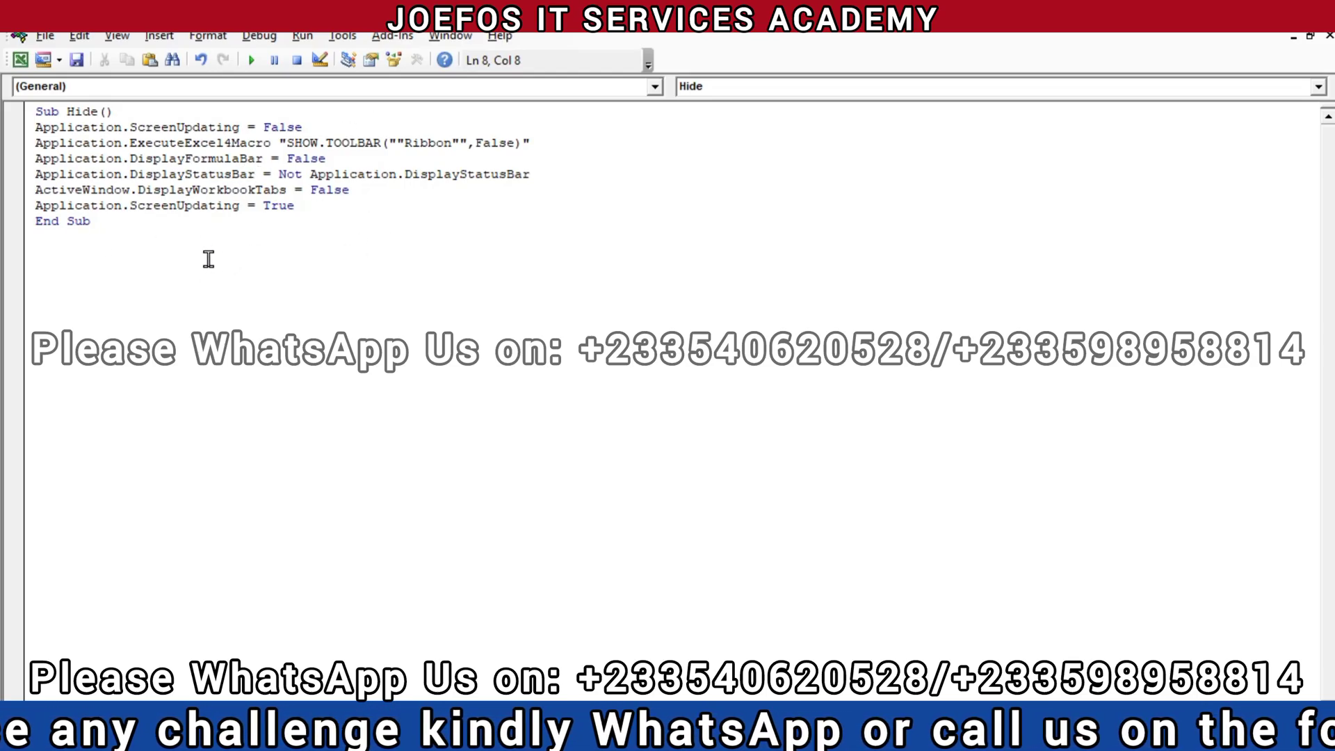
pyautogui.hotkey('ctrl', 's')
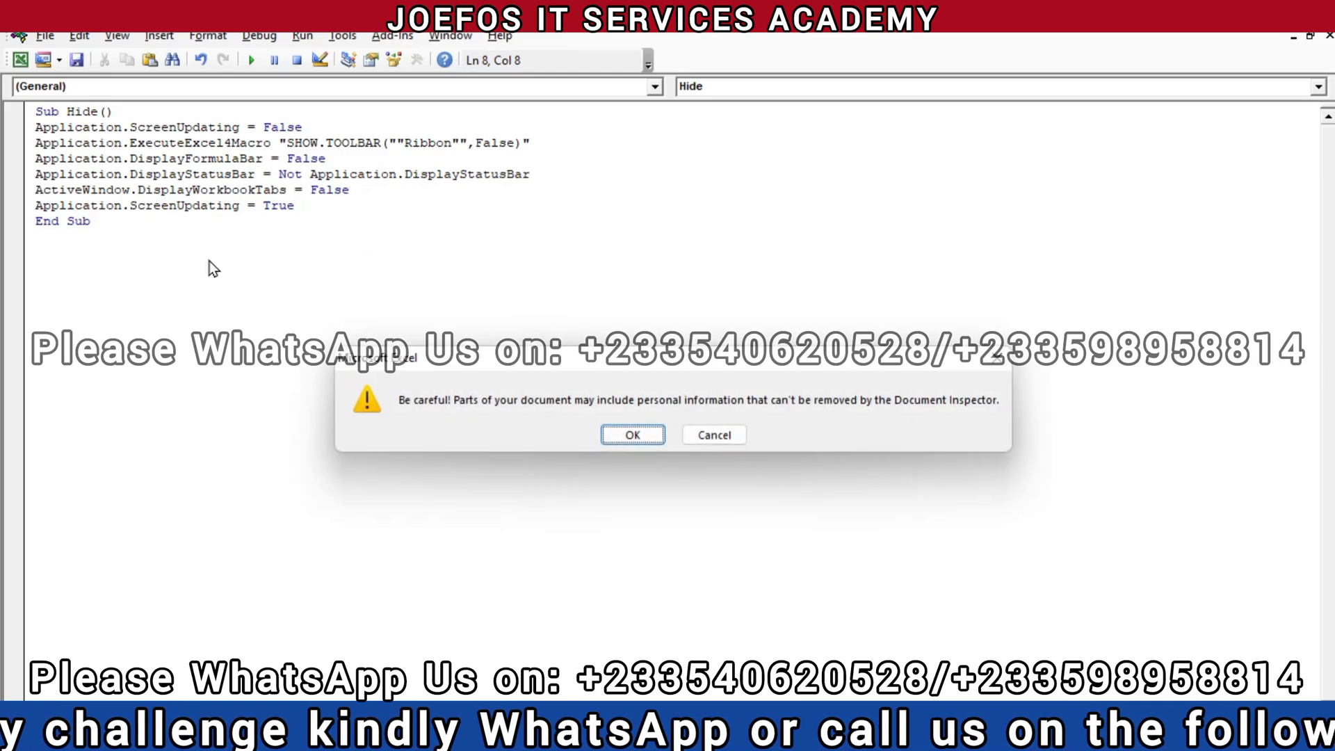